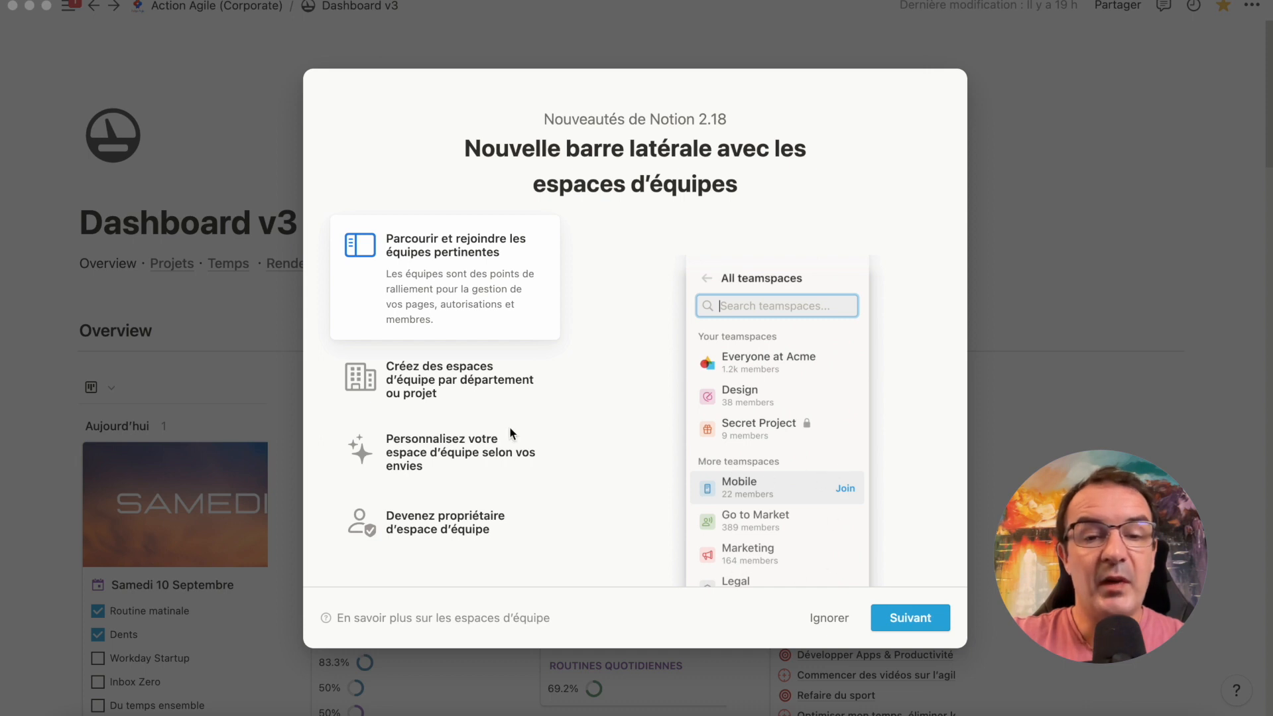
Step: Review the team space announcement's sections on creating spaces by department or project, customizing them, and becoming a team space owner
click(491, 397)
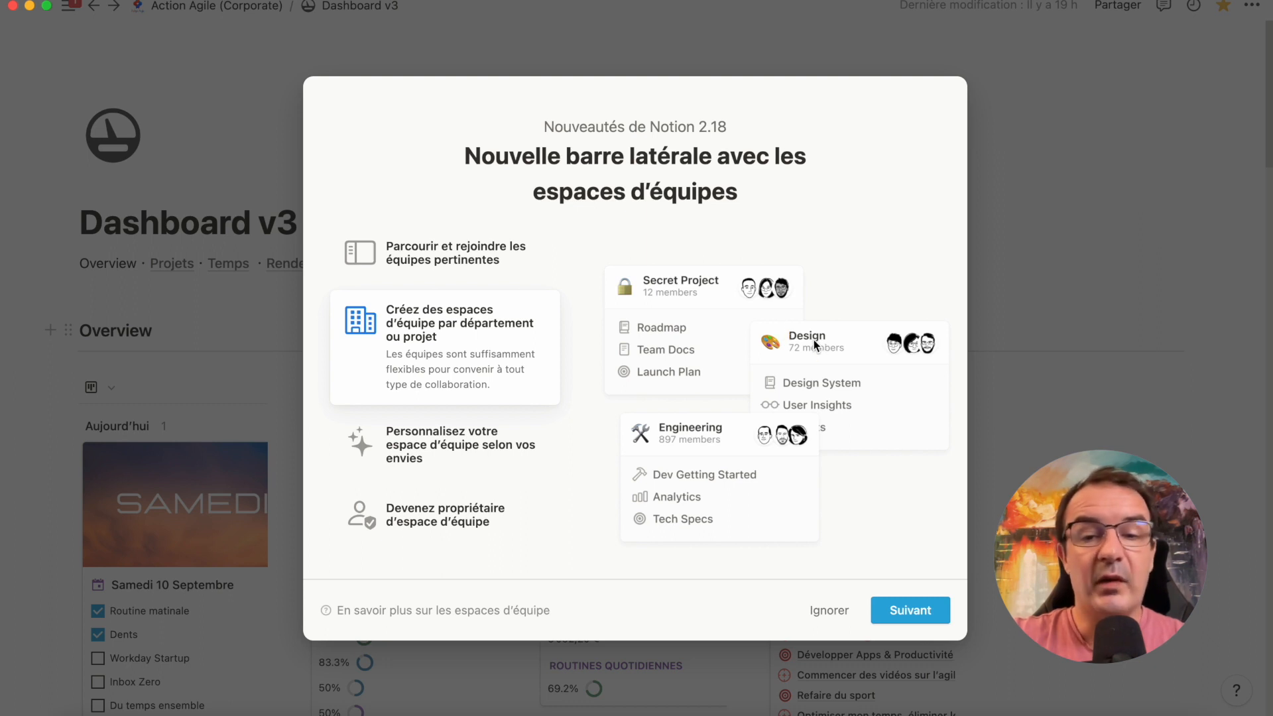
click(521, 448)
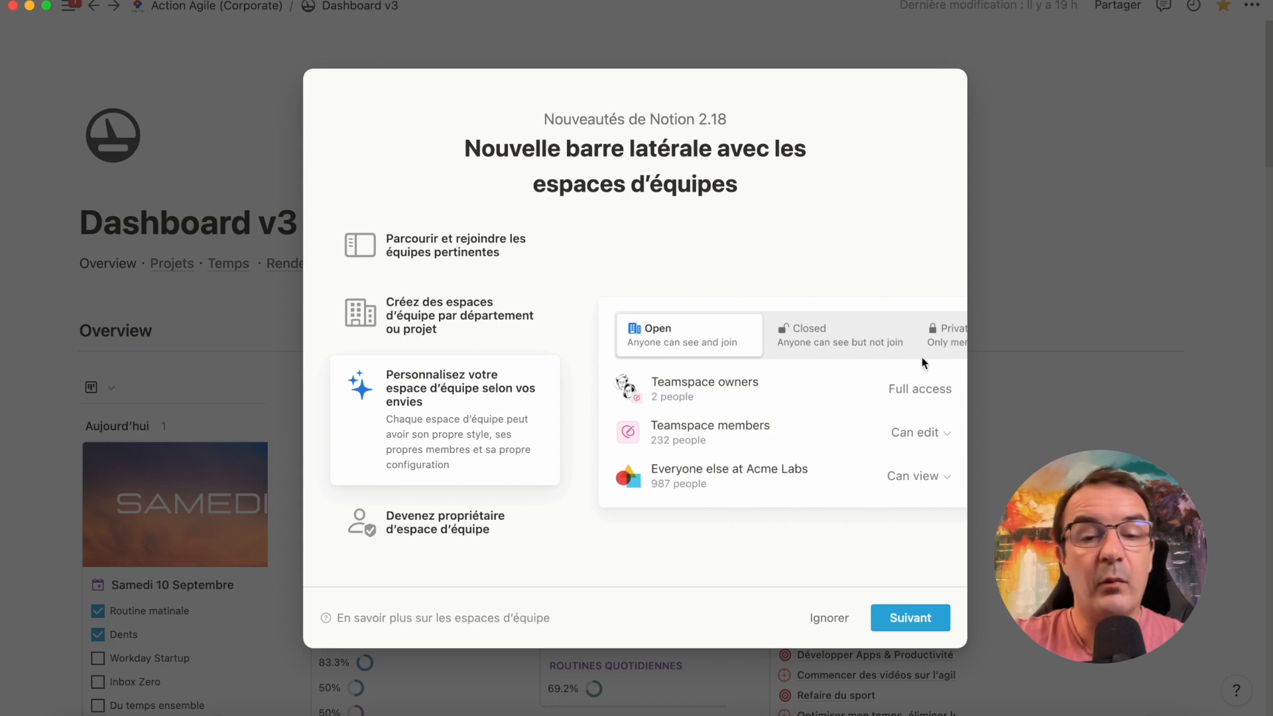
click(471, 516)
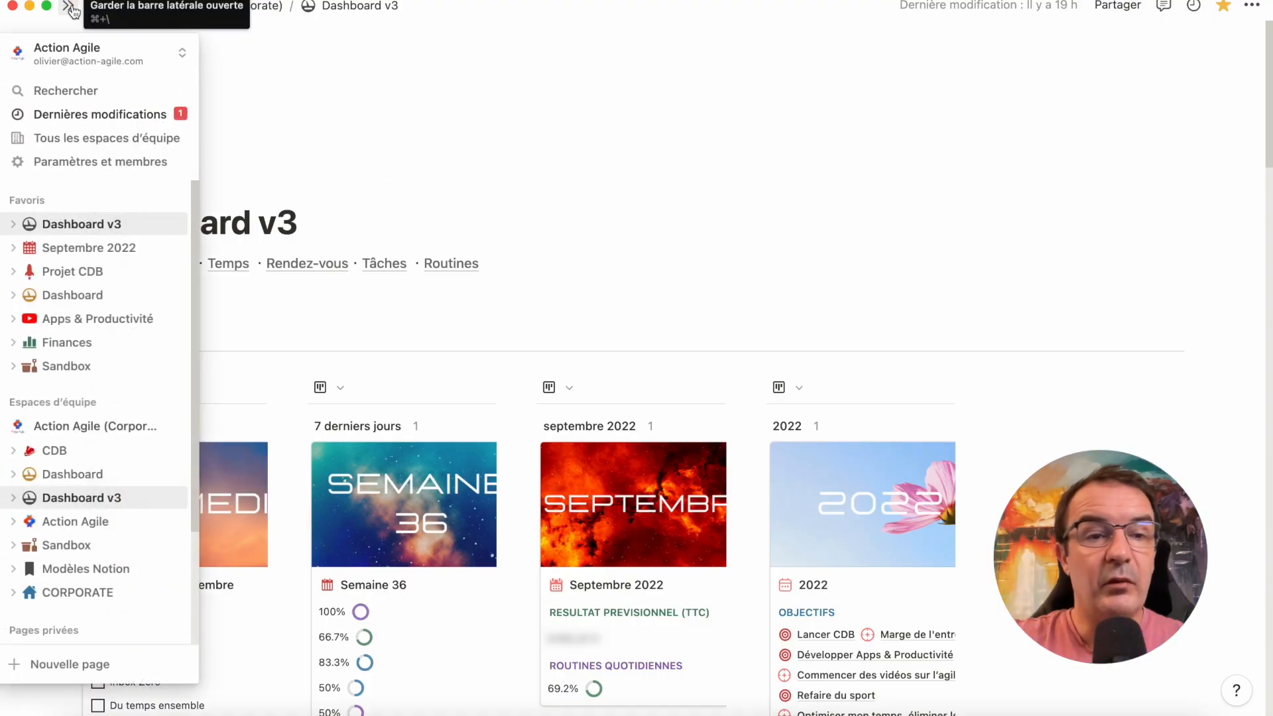
Step: Create a team space named Projet confidentiel with its permissions set to Fermé
click(72, 9)
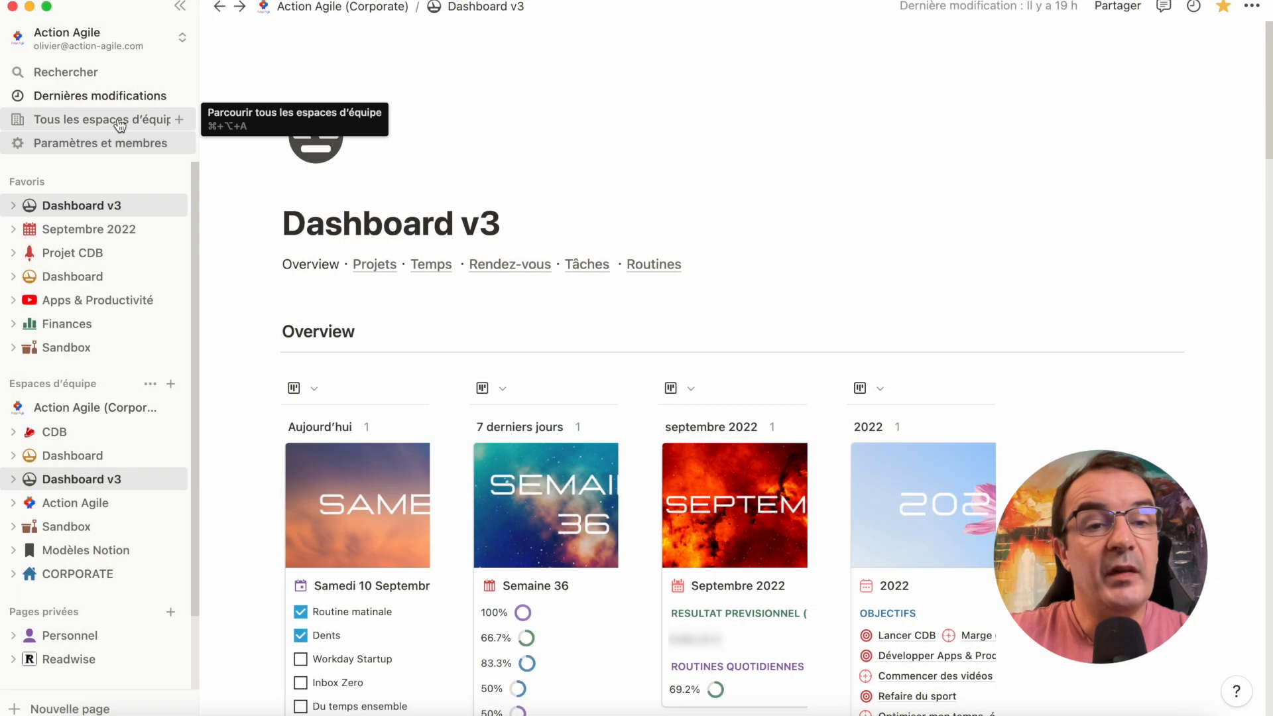
click(106, 119)
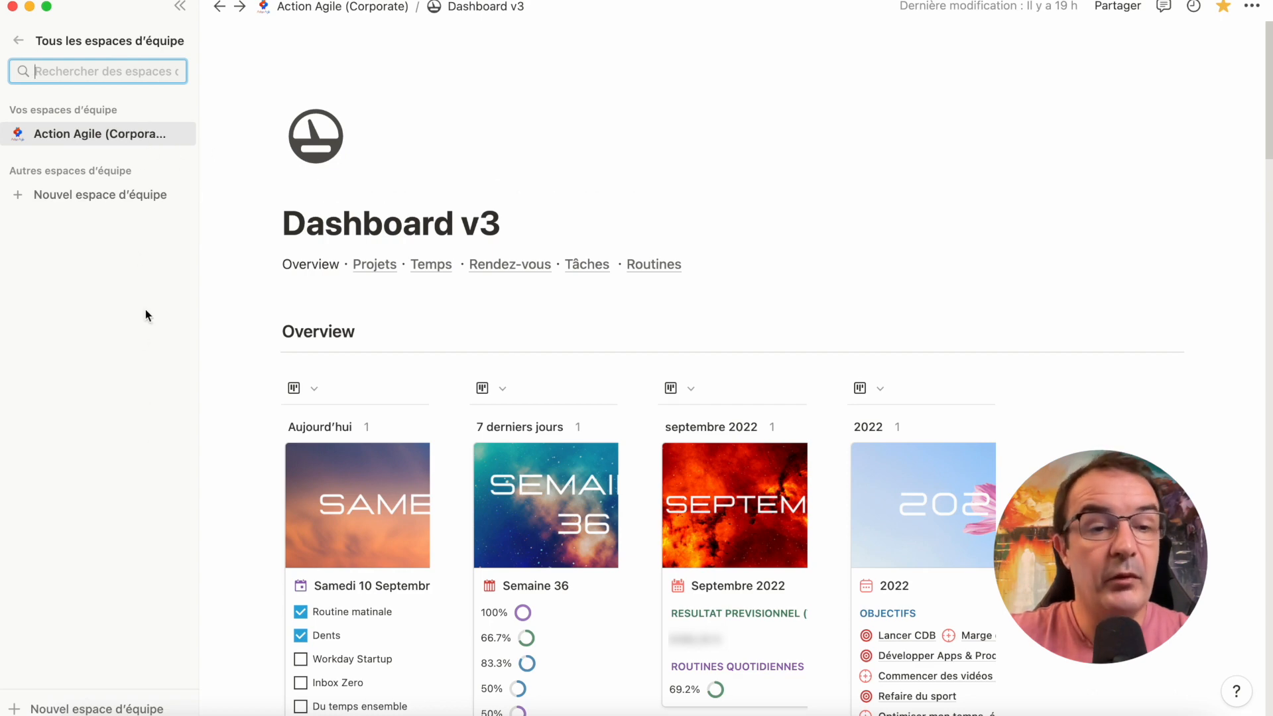
click(110, 202)
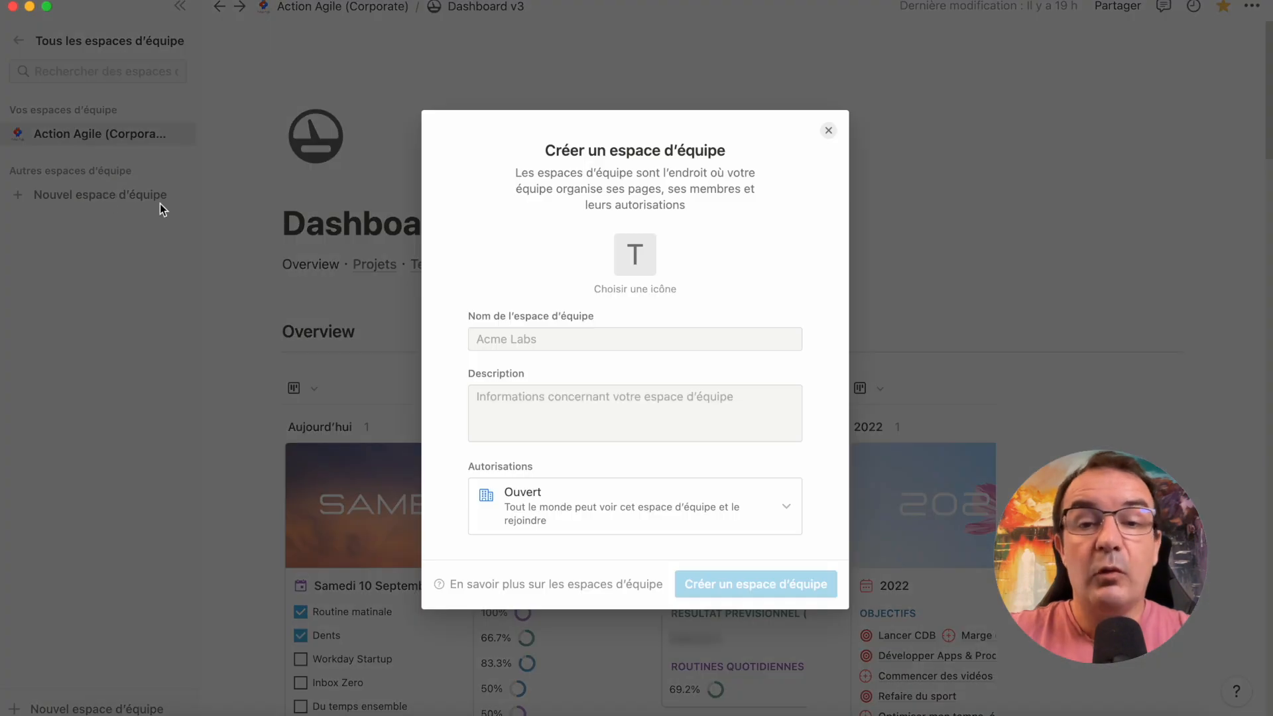
click(541, 341)
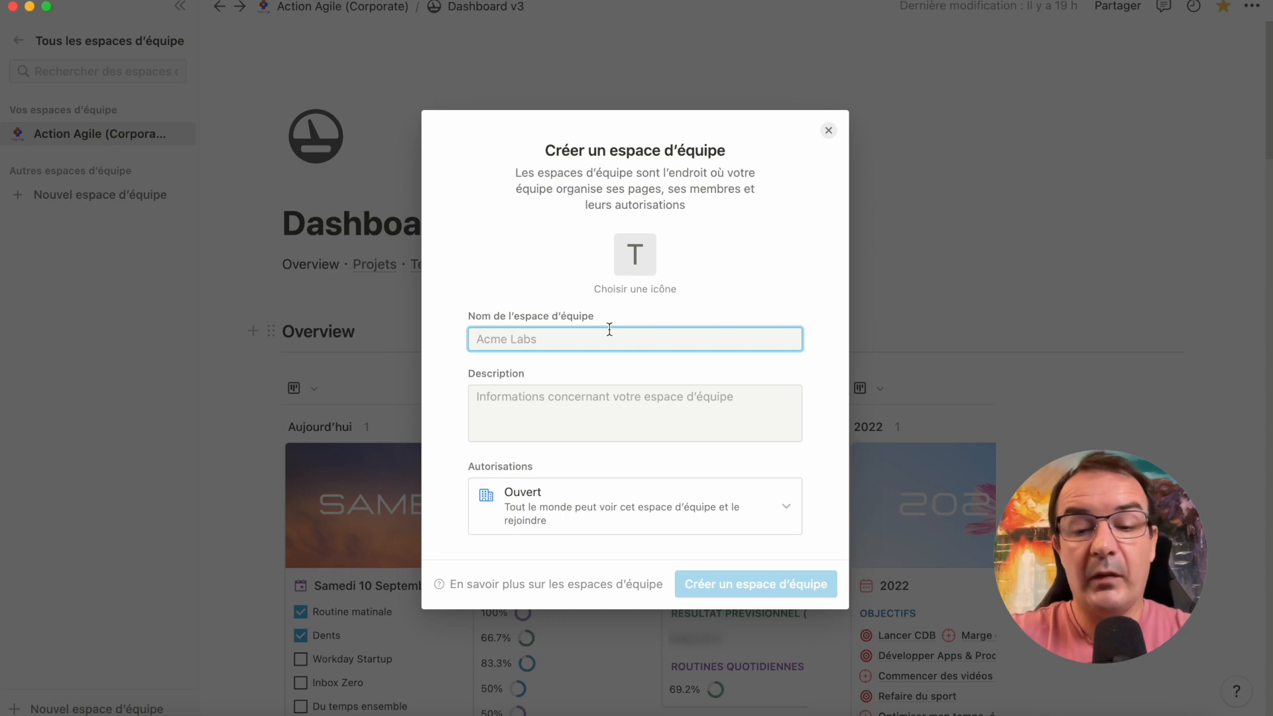
text(Projet confidentiel)
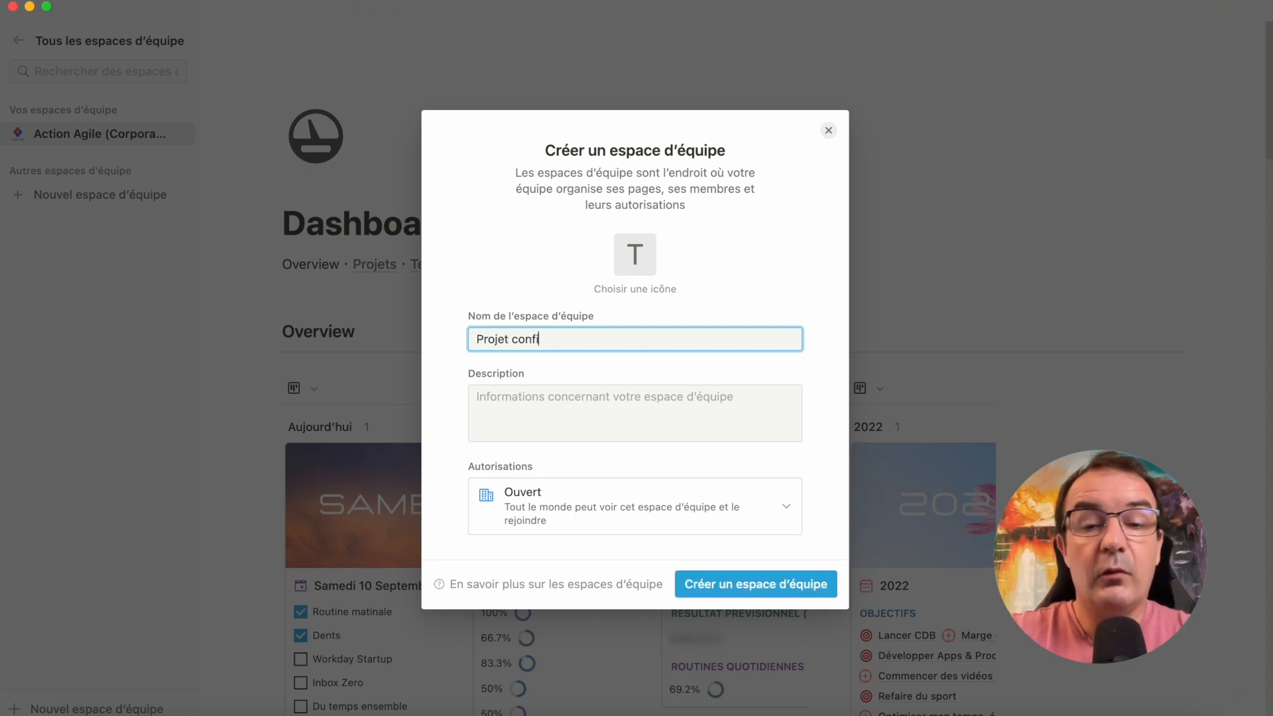
click(769, 514)
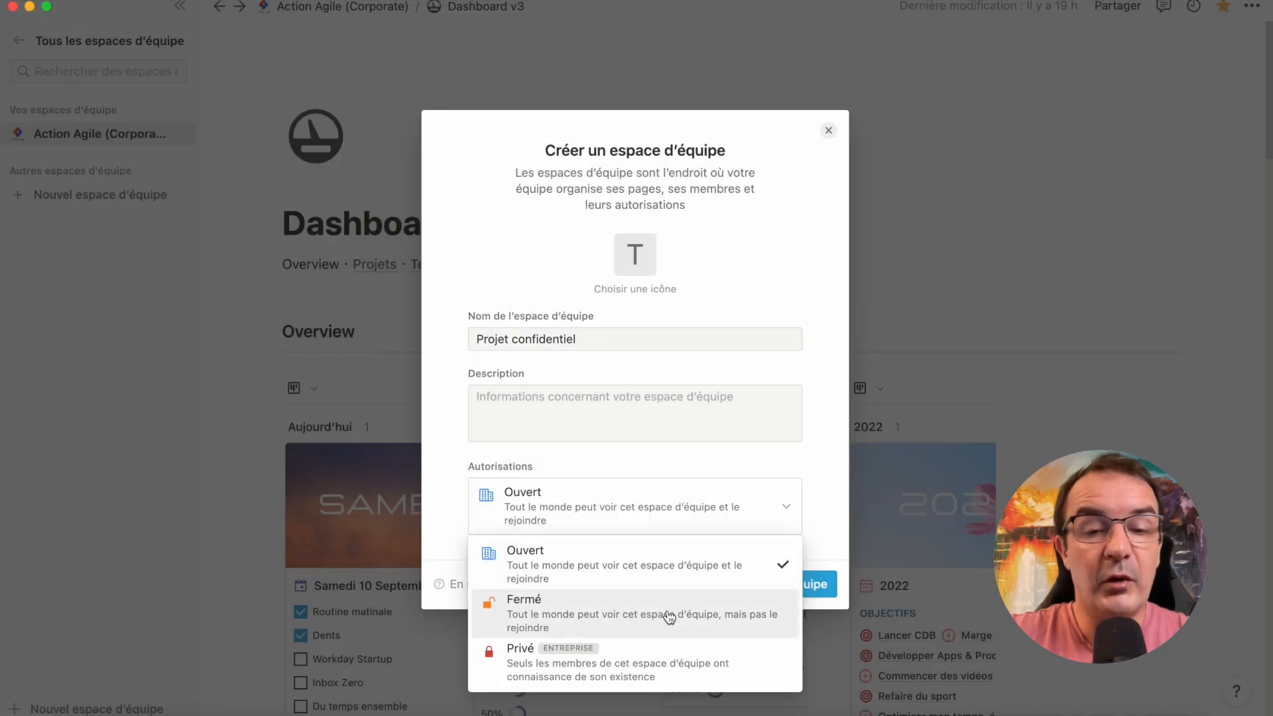
click(668, 615)
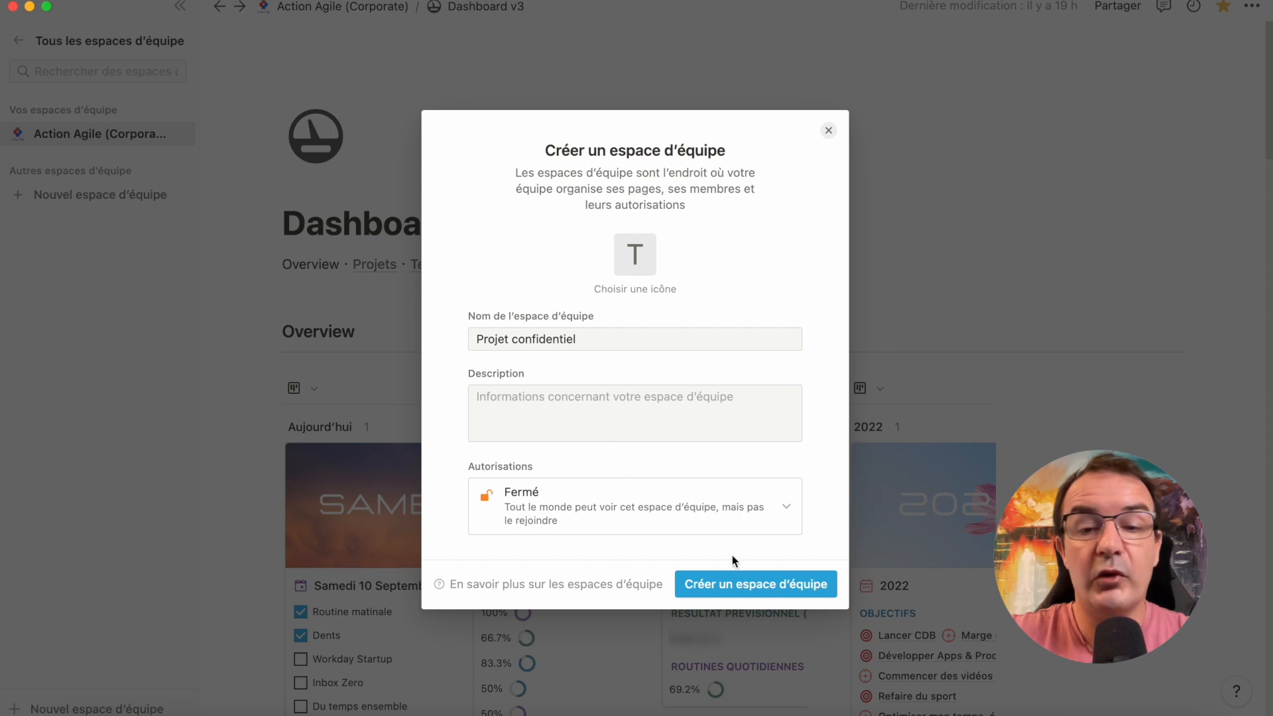
click(750, 587)
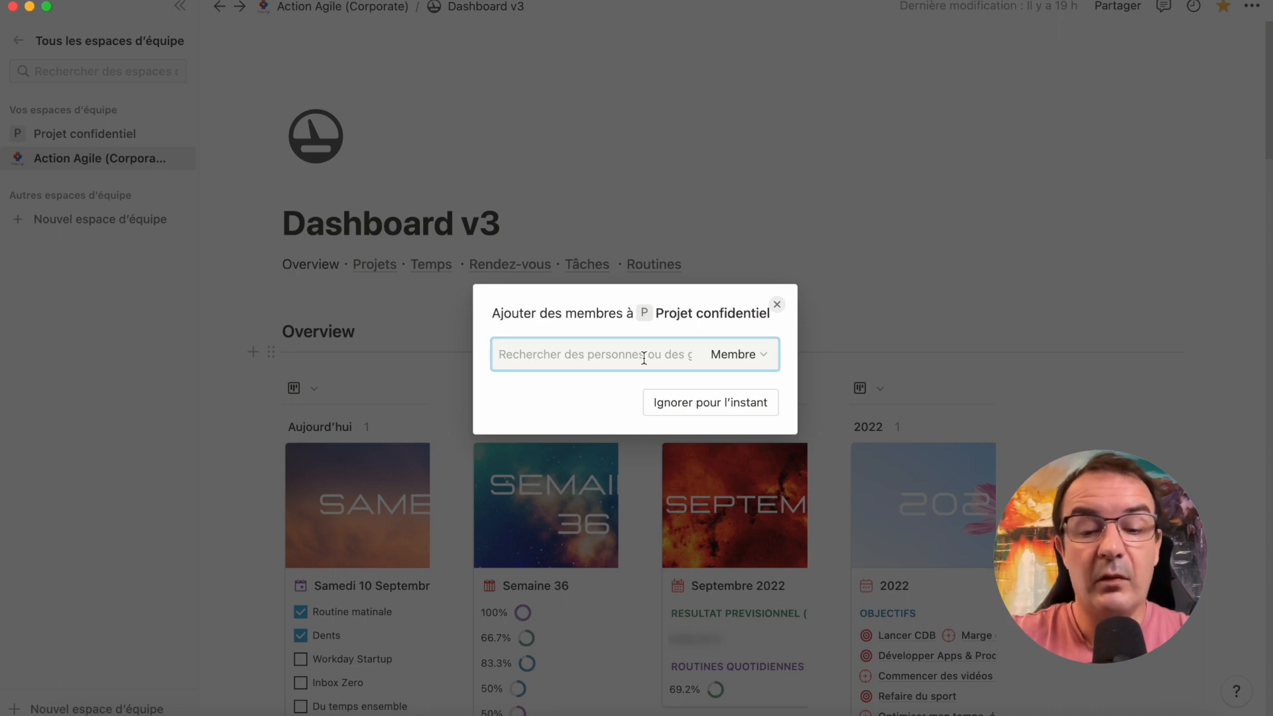
Step: Try to add a guest as a member of the Projet confidentiel team space
text(ky)
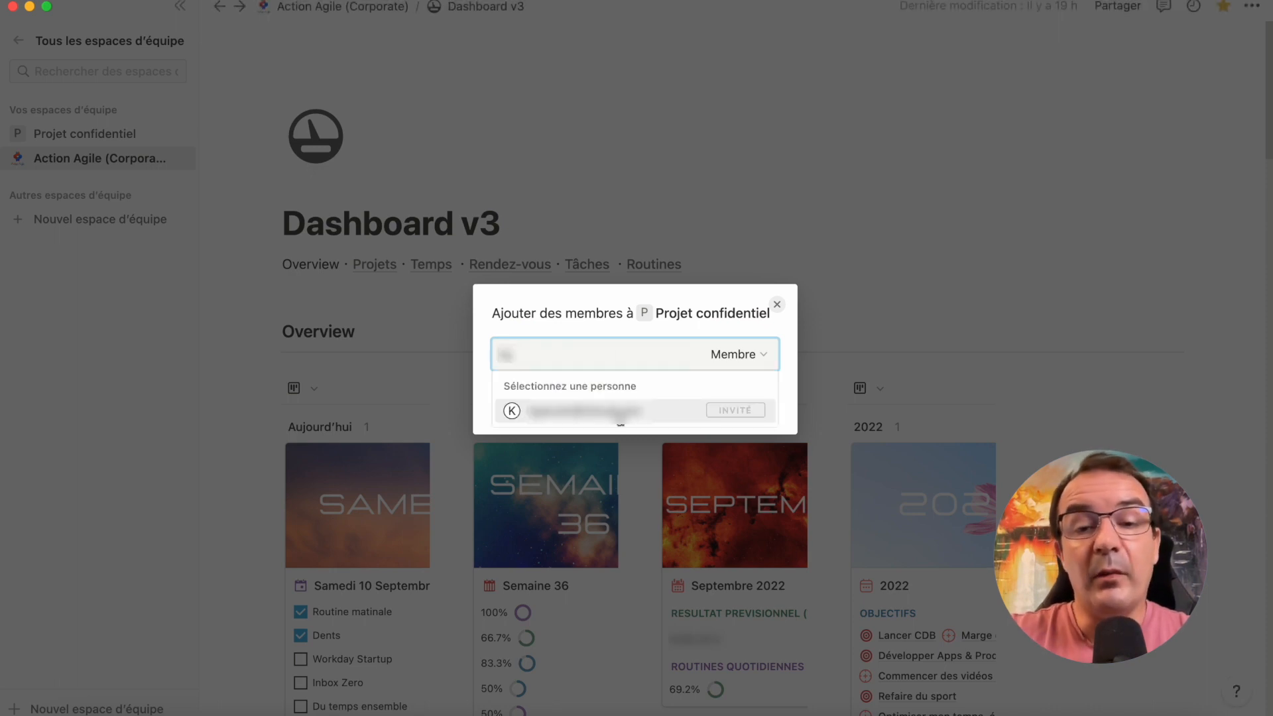
click(550, 412)
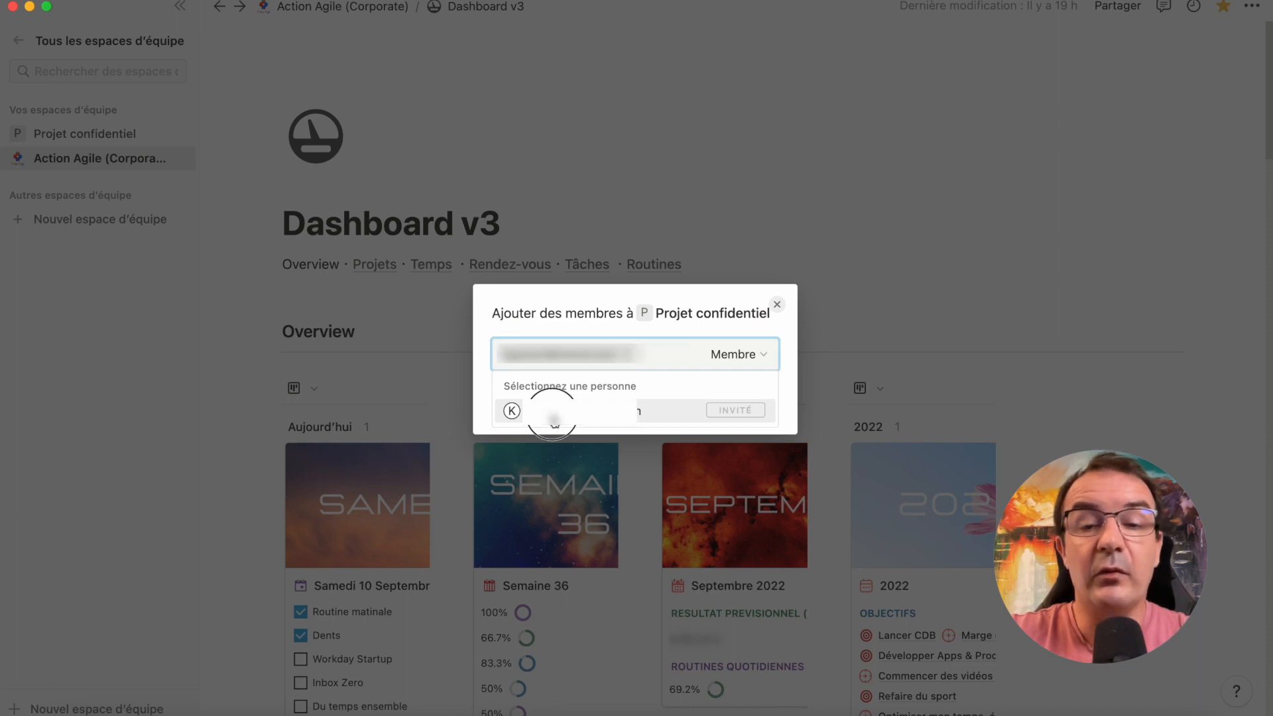
click(732, 407)
click(733, 404)
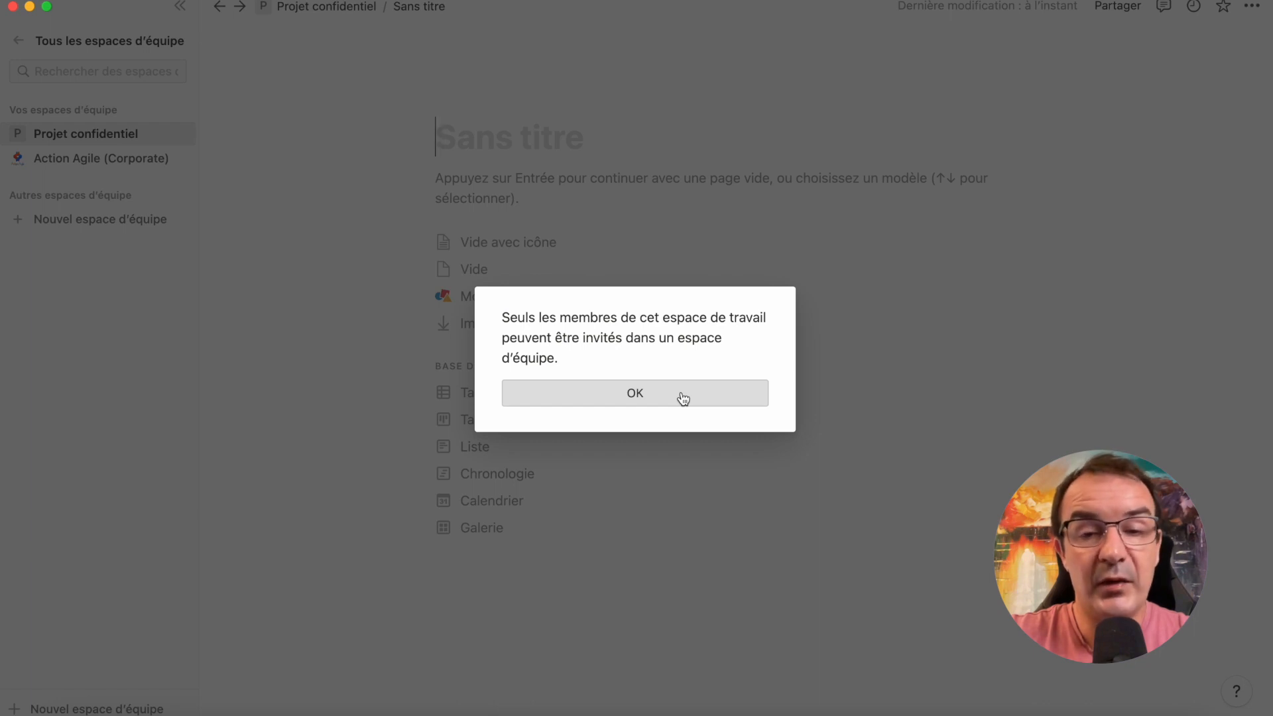
click(630, 394)
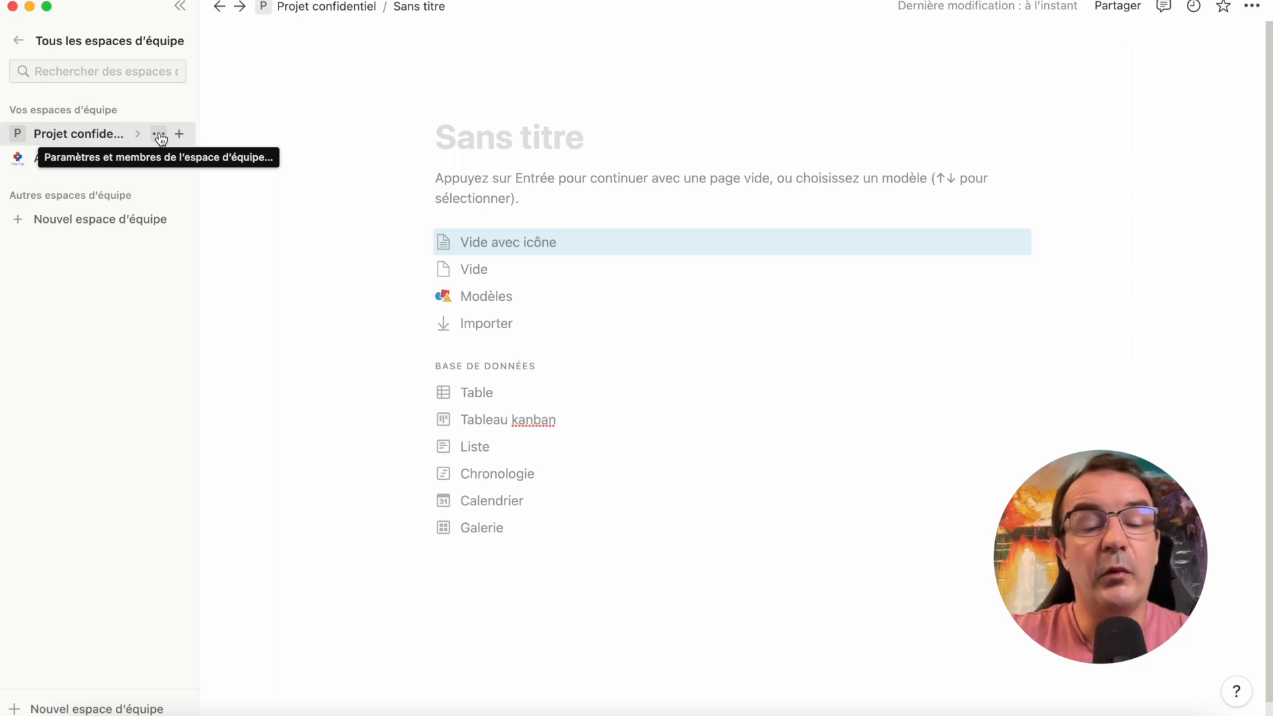
Step: Add an existing workspace member to the Projet confidentiel team space with the Membre role
click(158, 134)
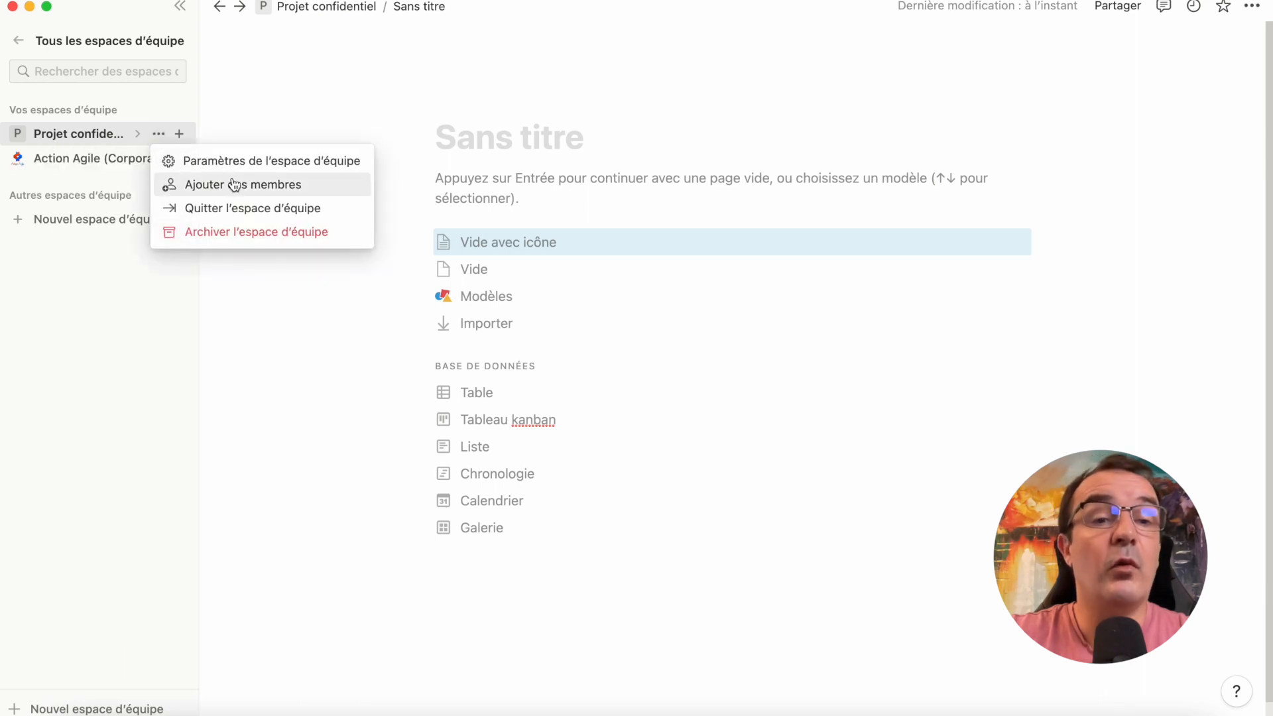
click(207, 185)
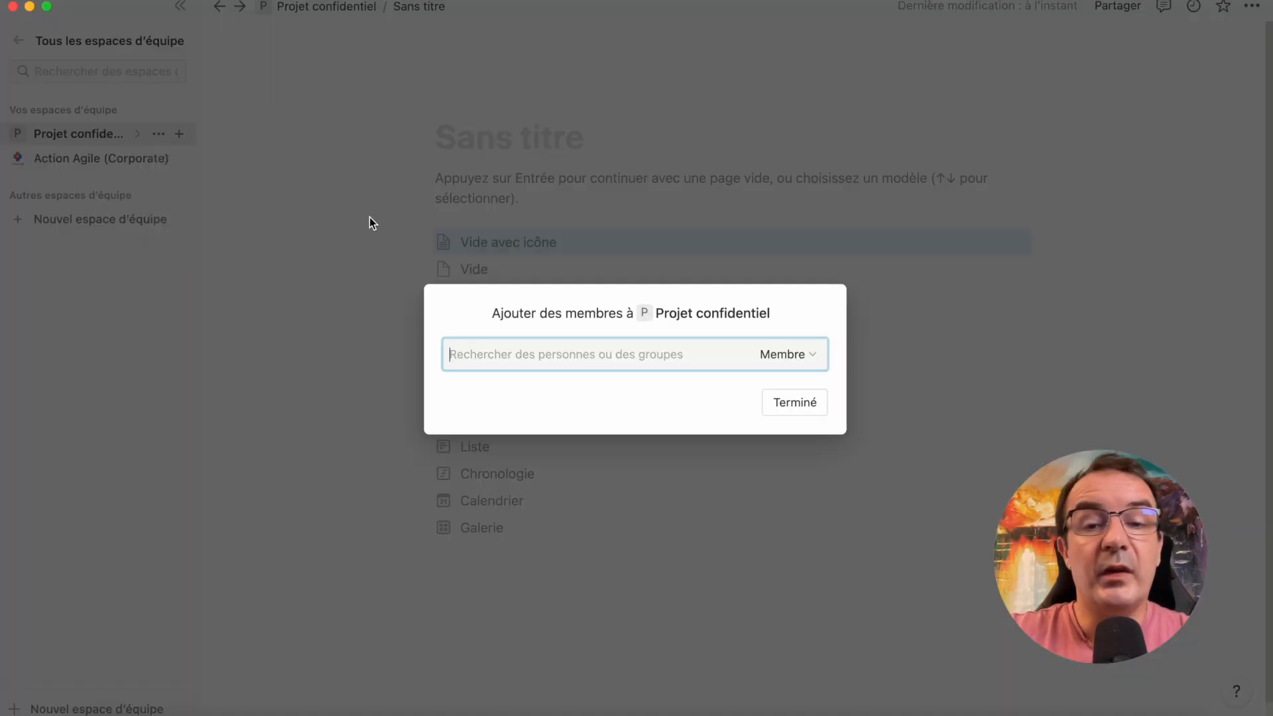
text(pascal)
key(BackSpace)
key(BackSpace)
key(BackSpace)
key(BackSpace)
key(BackSpace)
key(BackSpace)
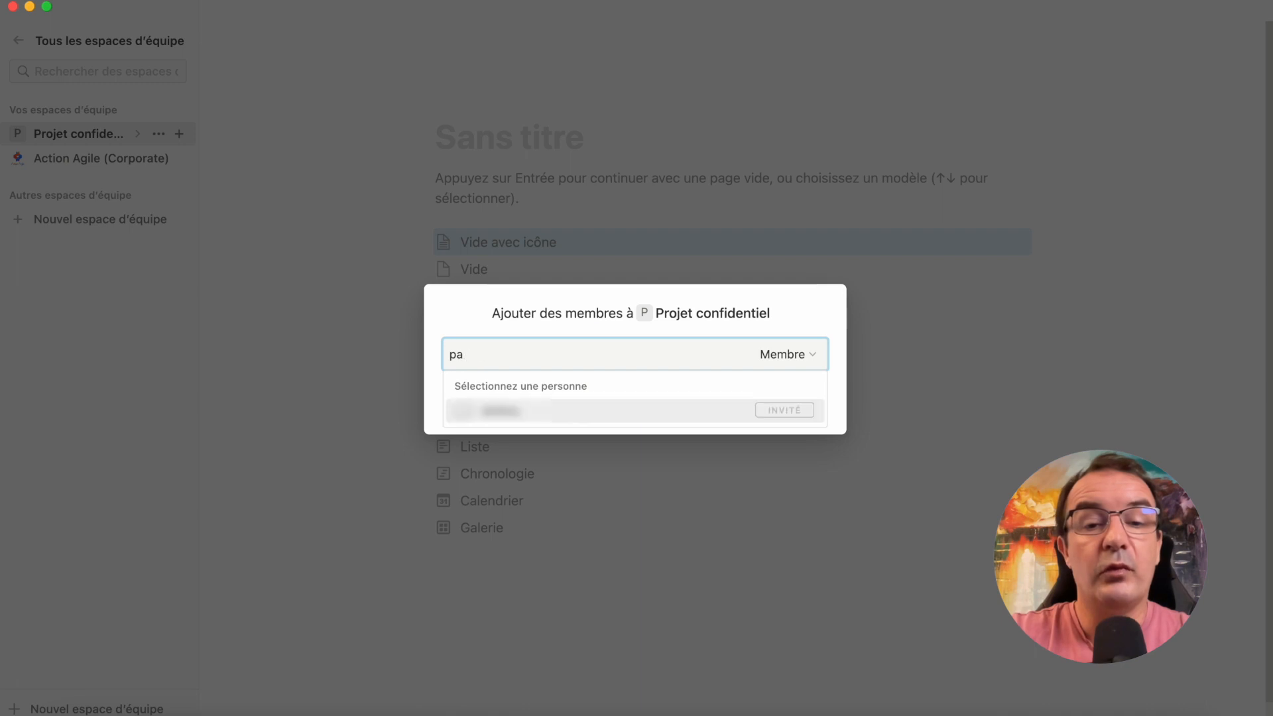
text(olivier)
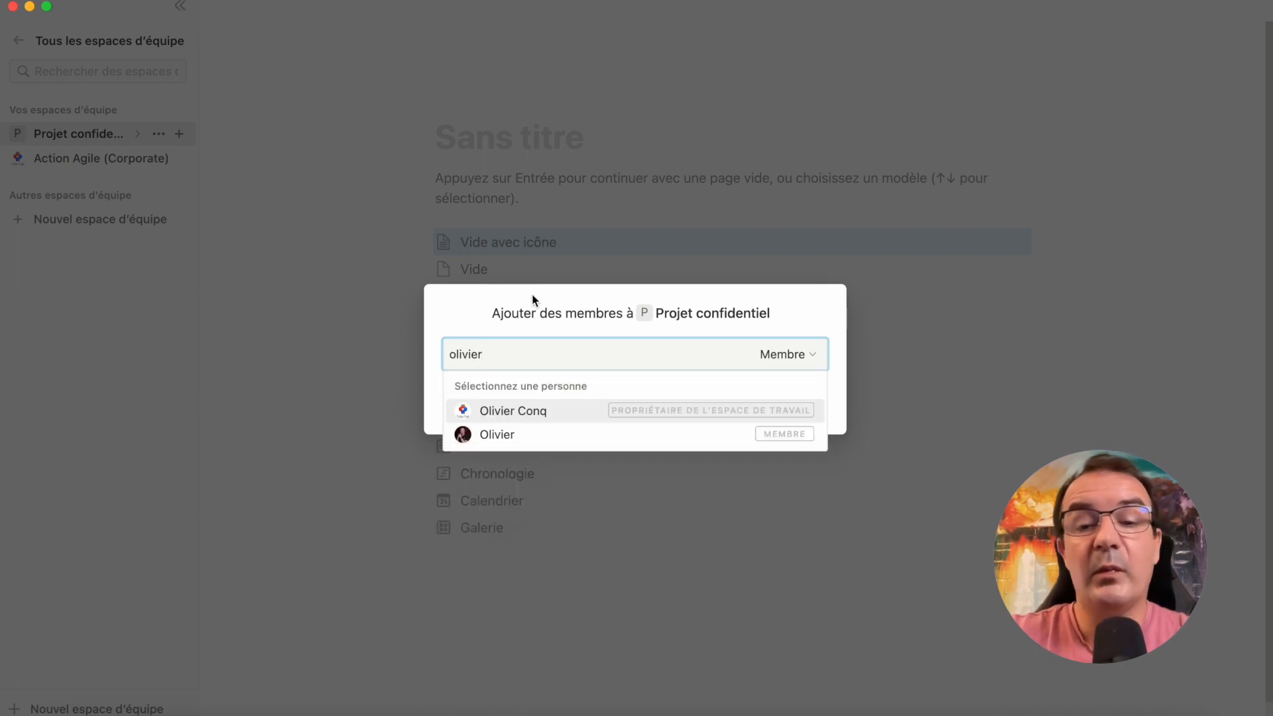
click(535, 442)
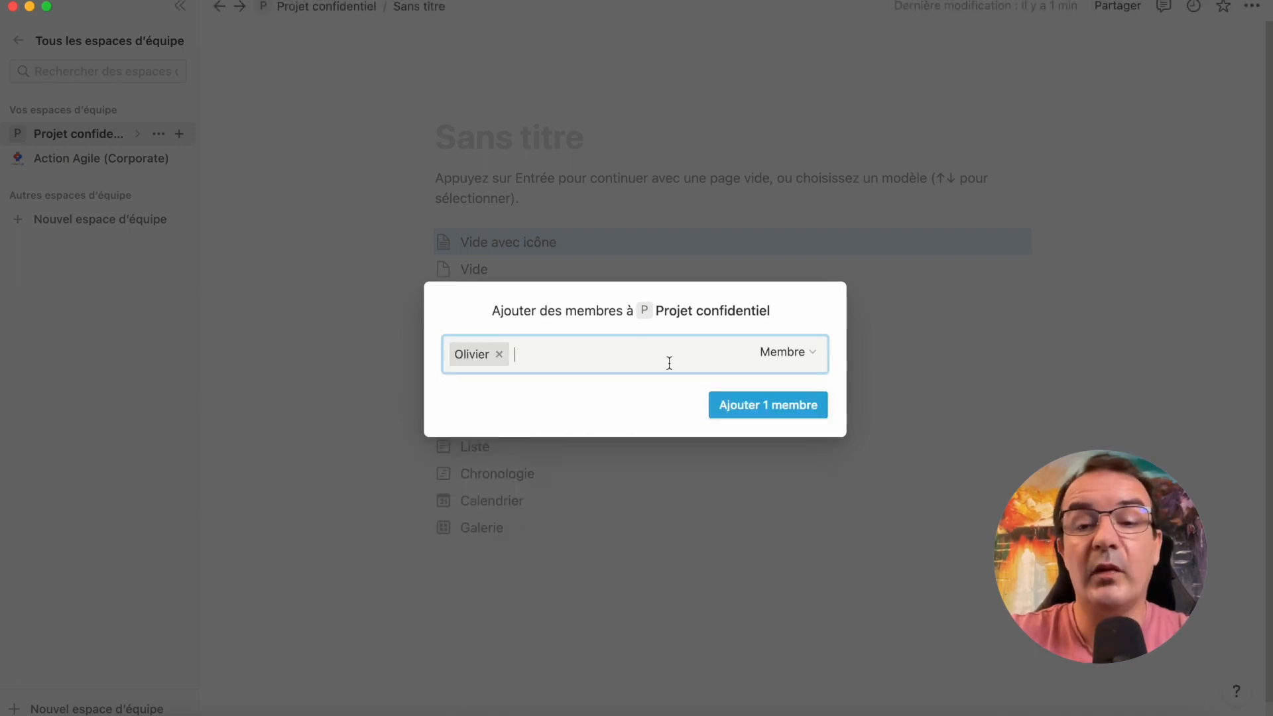
click(762, 406)
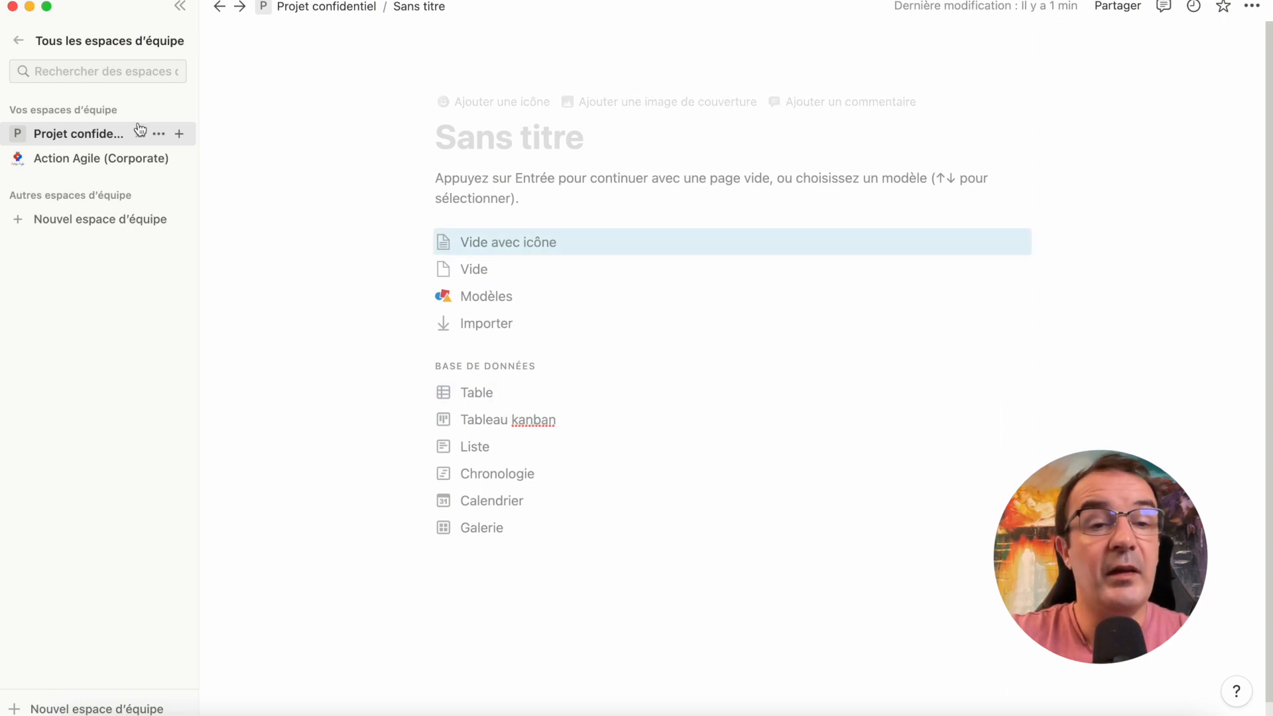
Step: Create an Ouvert team space named Communauté de pratique agile without adding any members
click(112, 224)
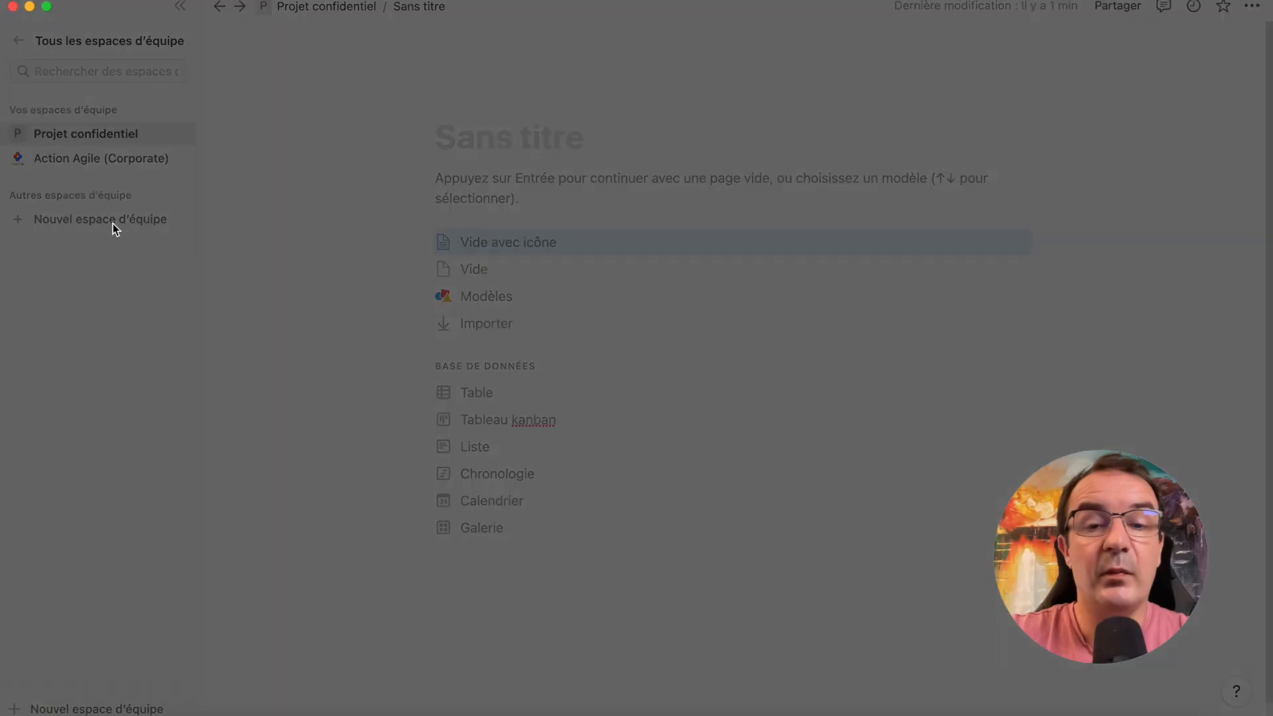
click(567, 341)
text(Esoace)
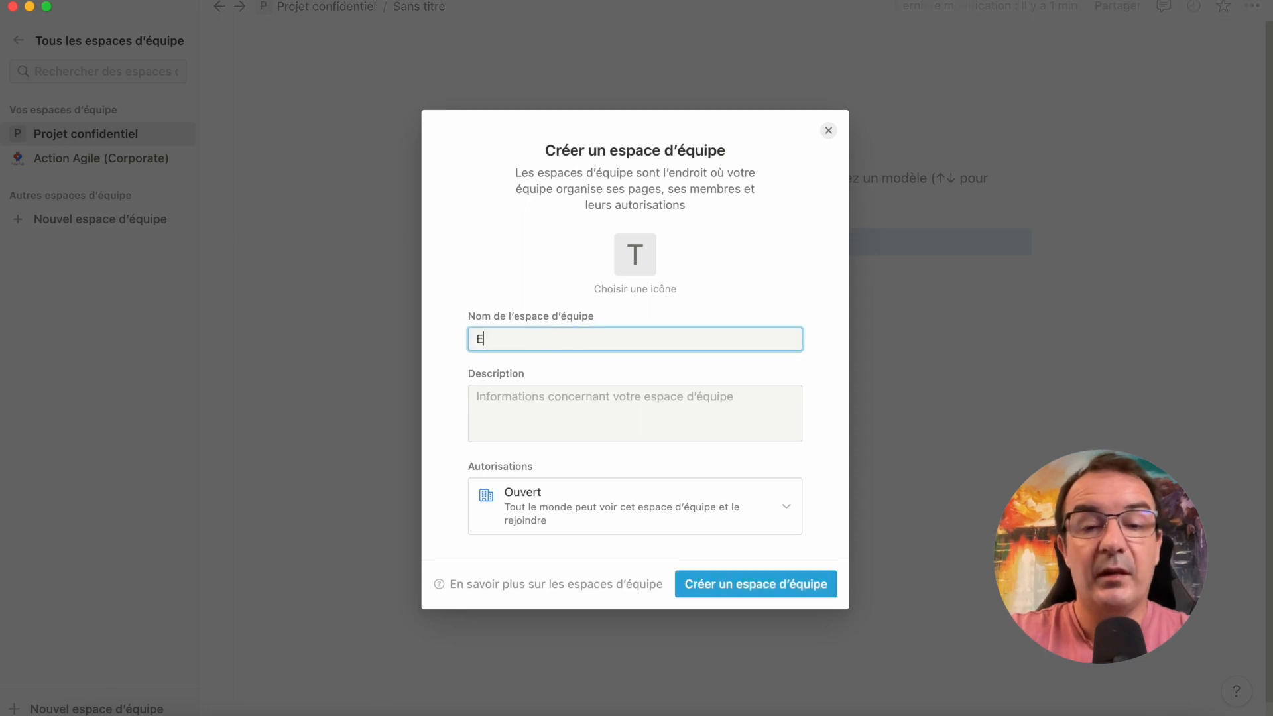
key(BackSpace)
key(BackSpace)
key(BackSpace)
key(BackSpace)
text(pace Public)
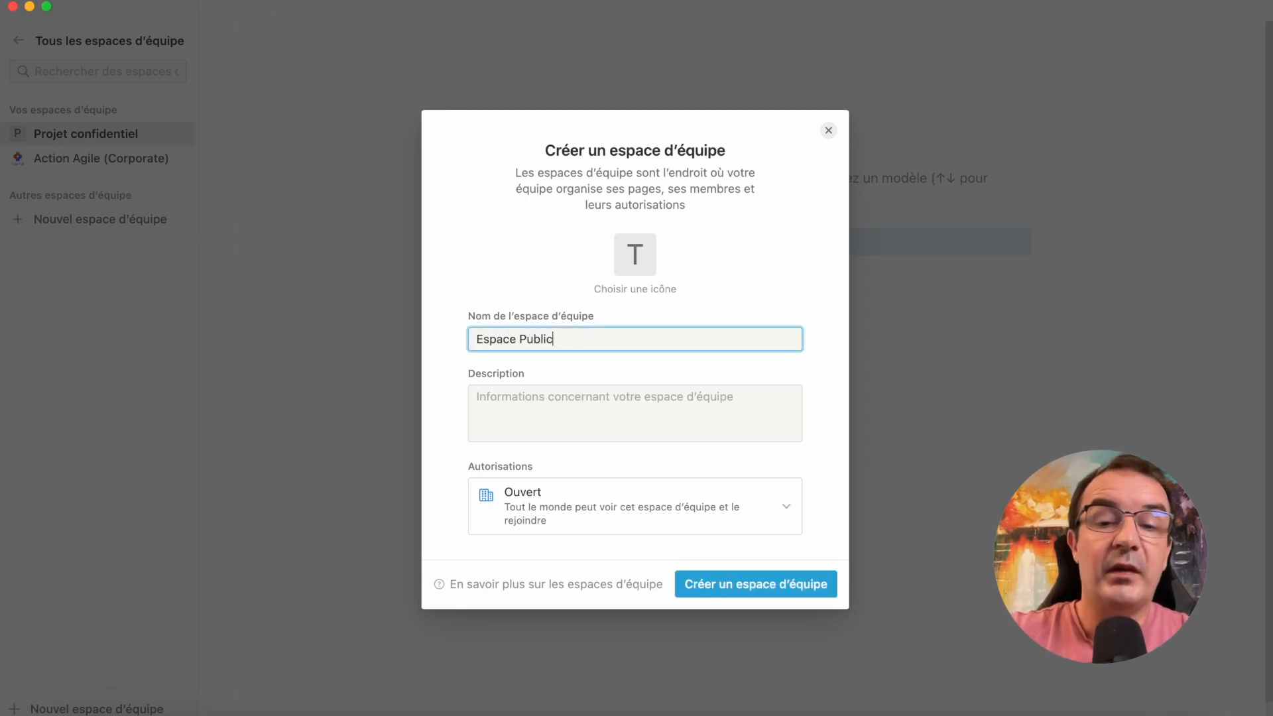
key(super+a)
text(Communauté d)
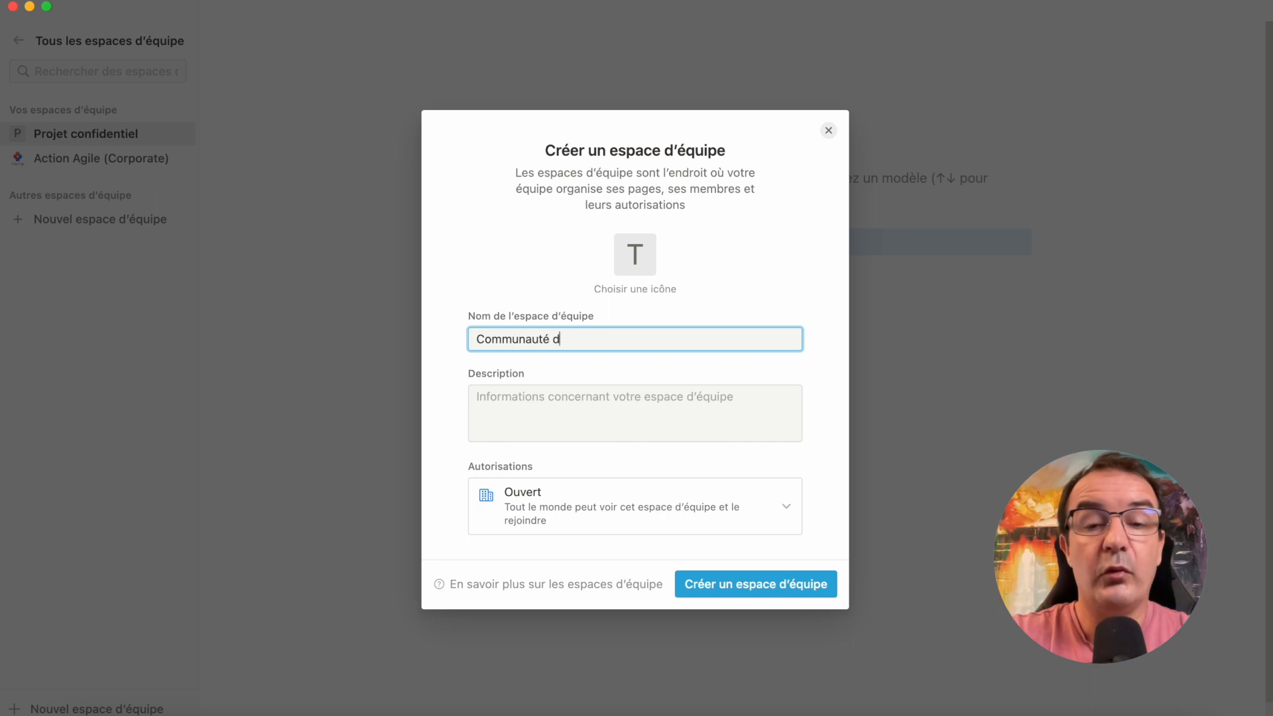
text(e pratique agile)
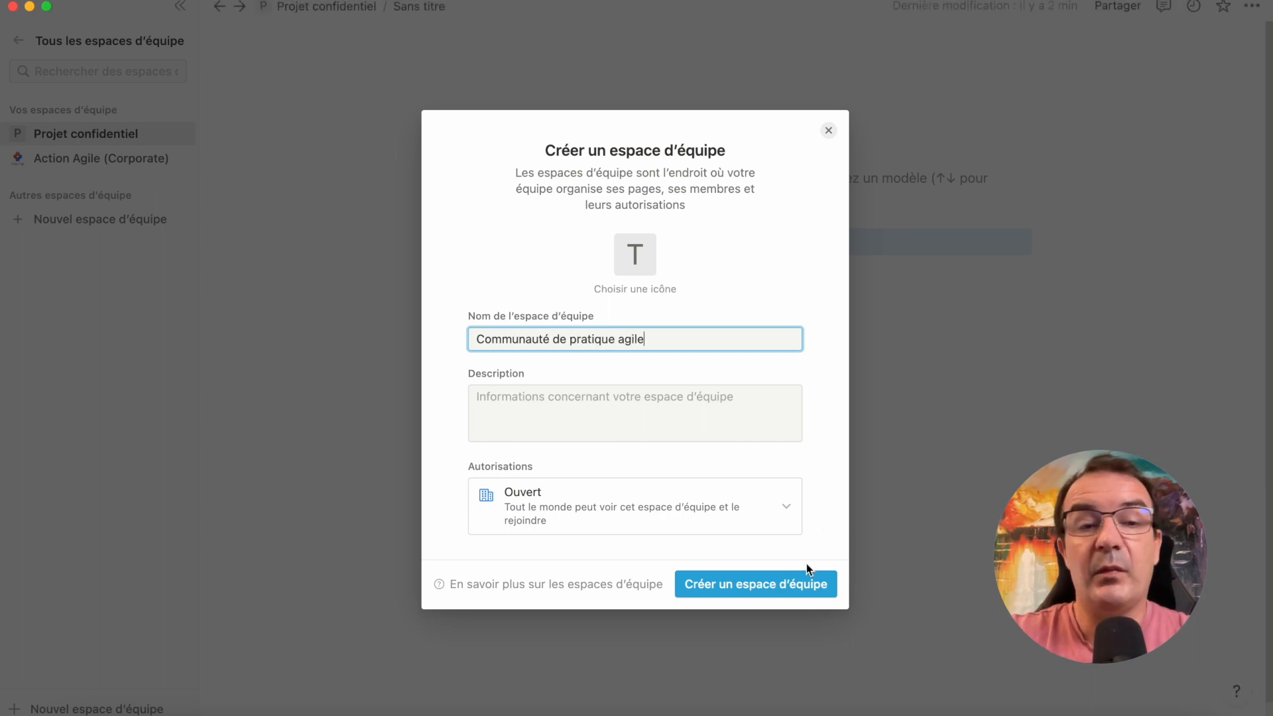
click(804, 585)
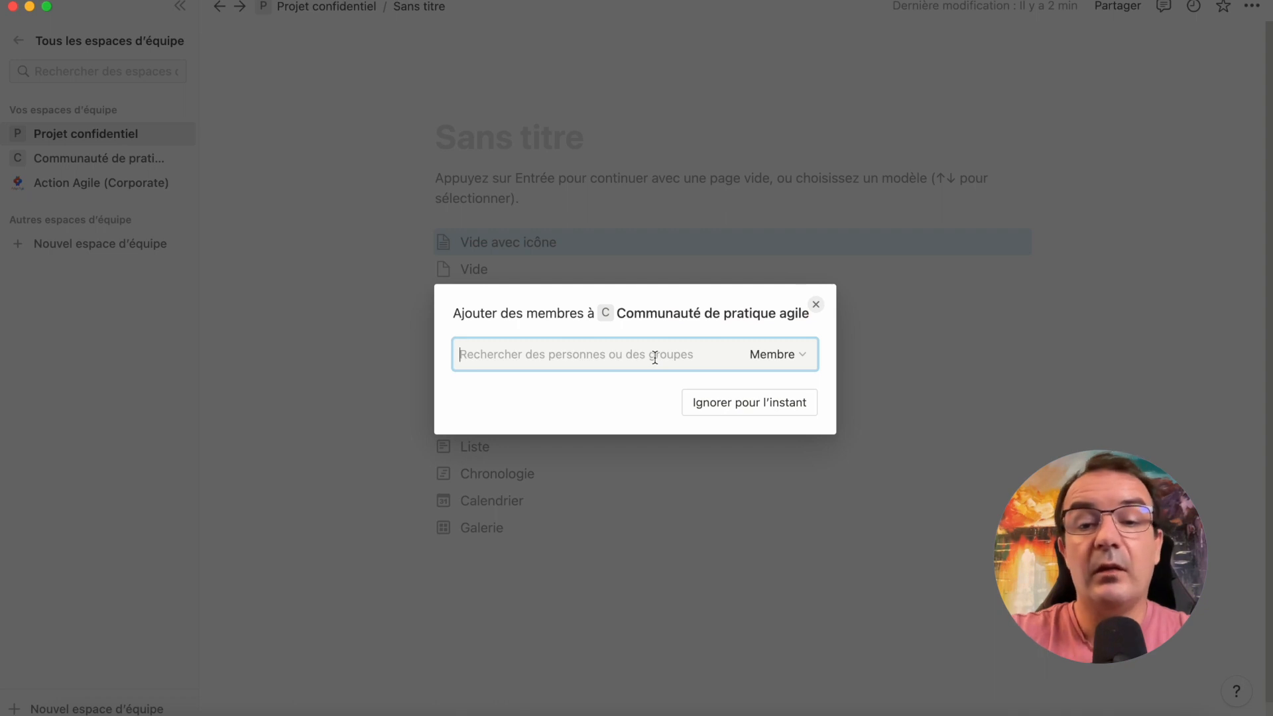
click(739, 407)
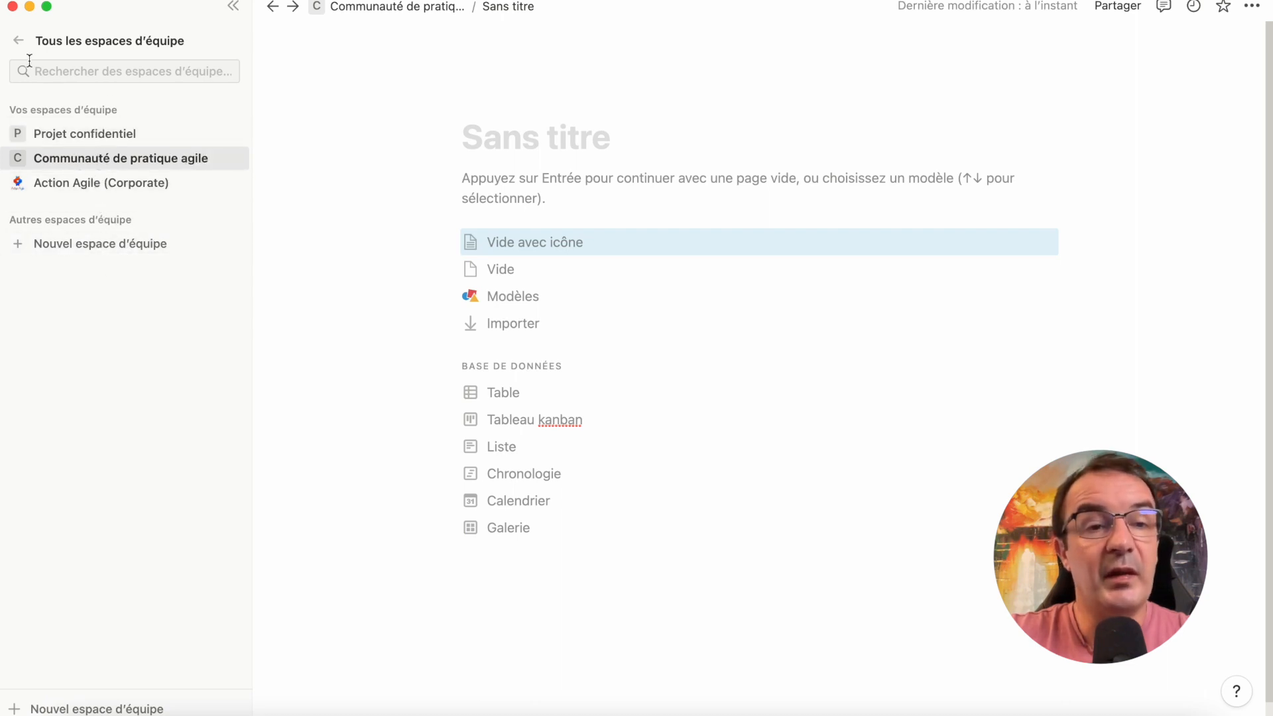
Step: Return from the list of all team spaces to the main sidebar
click(20, 42)
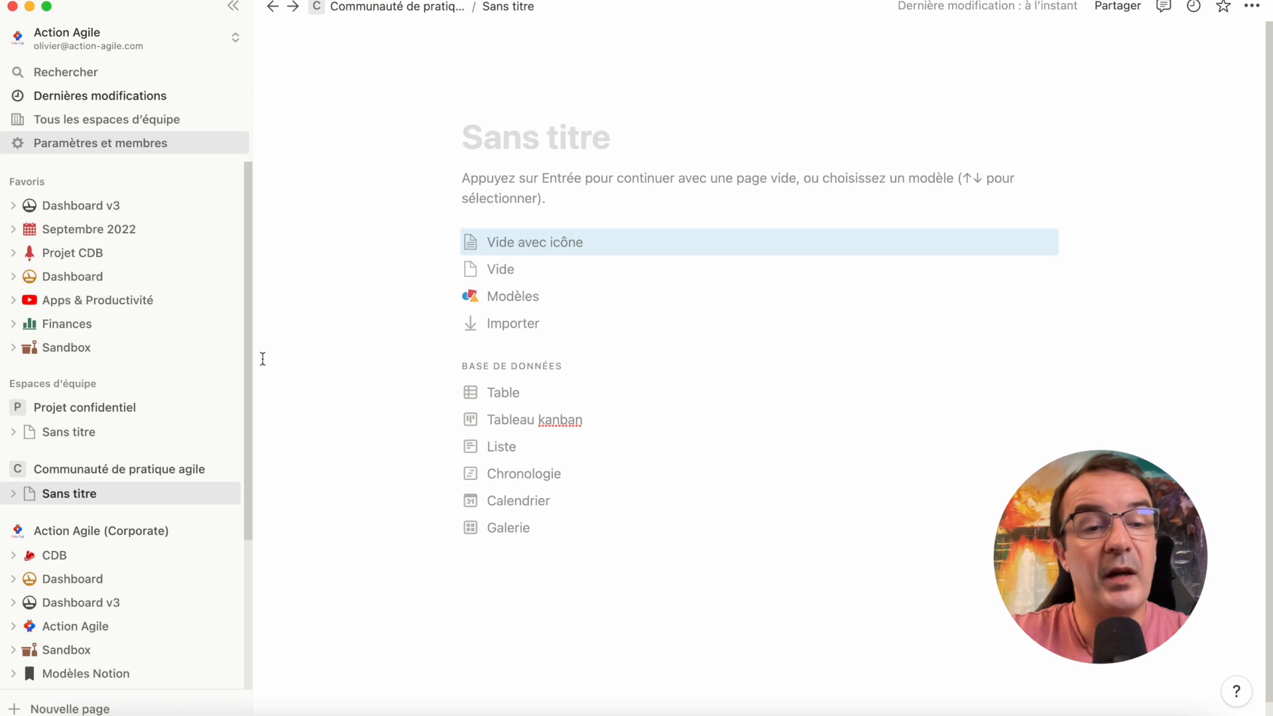
click(29, 187)
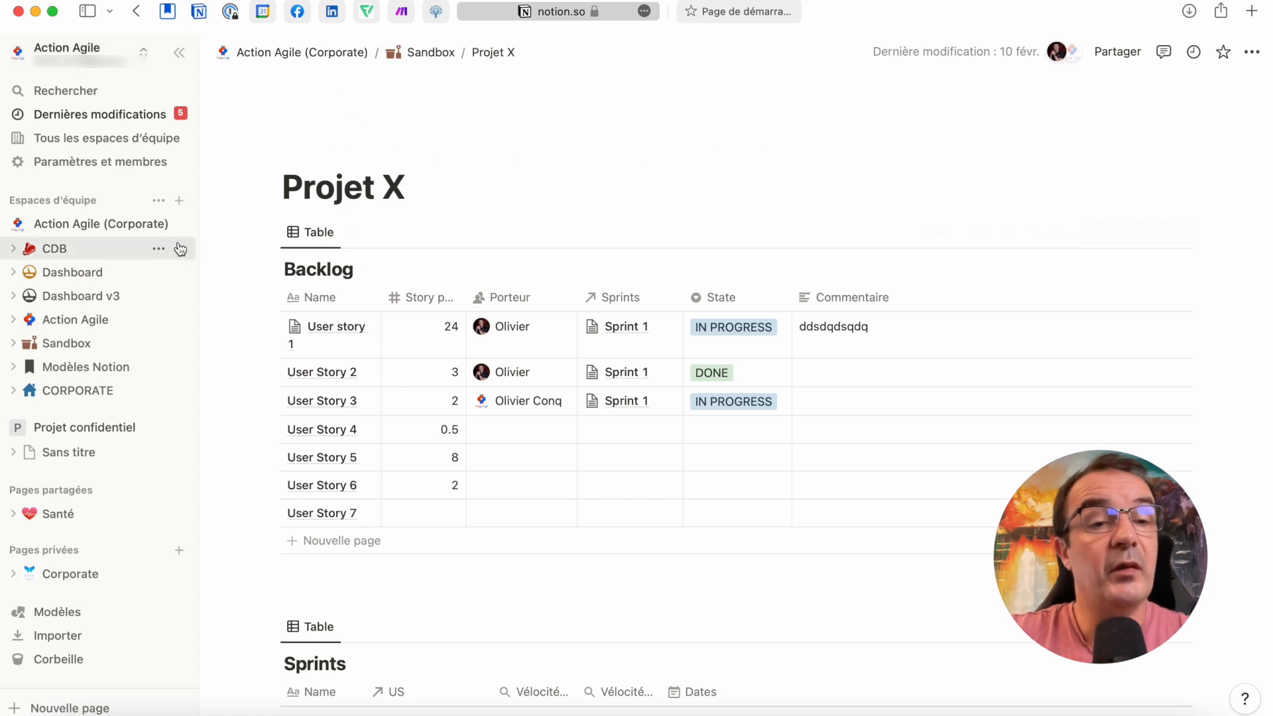
Step: In the other member's browser session, collapse the page list of the Action Agile (Corporate) team space
click(156, 224)
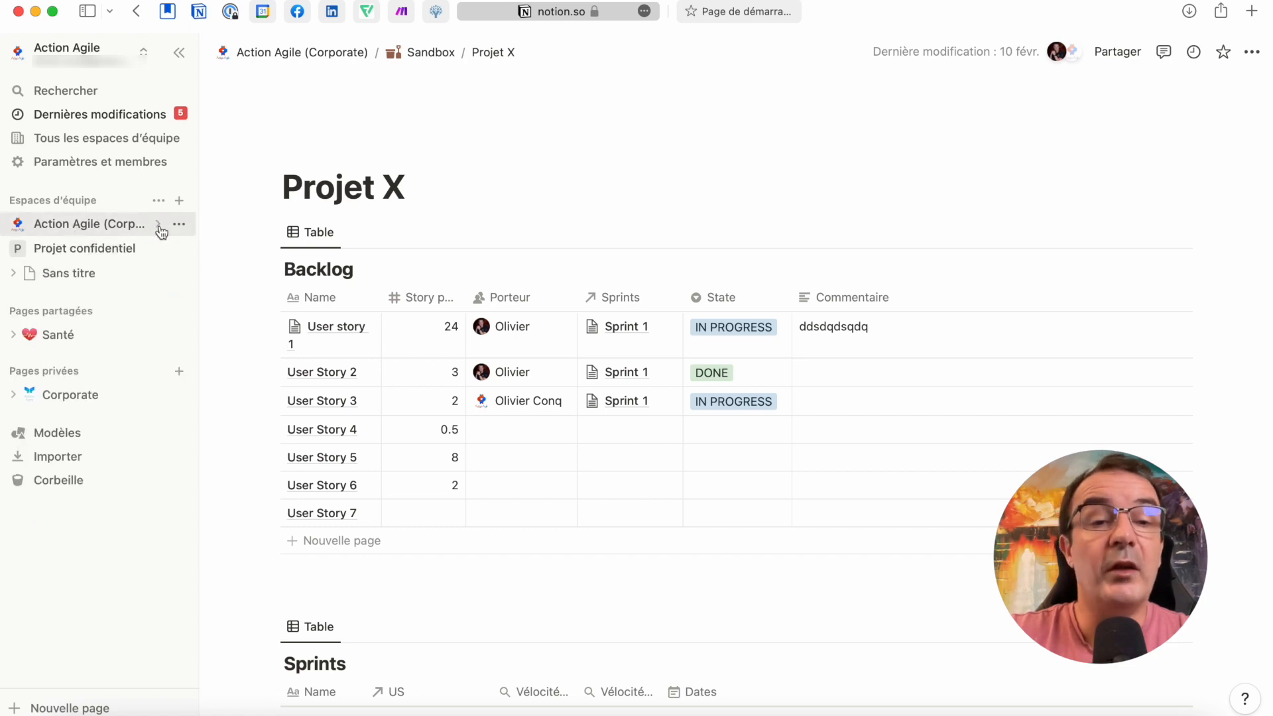
click(161, 228)
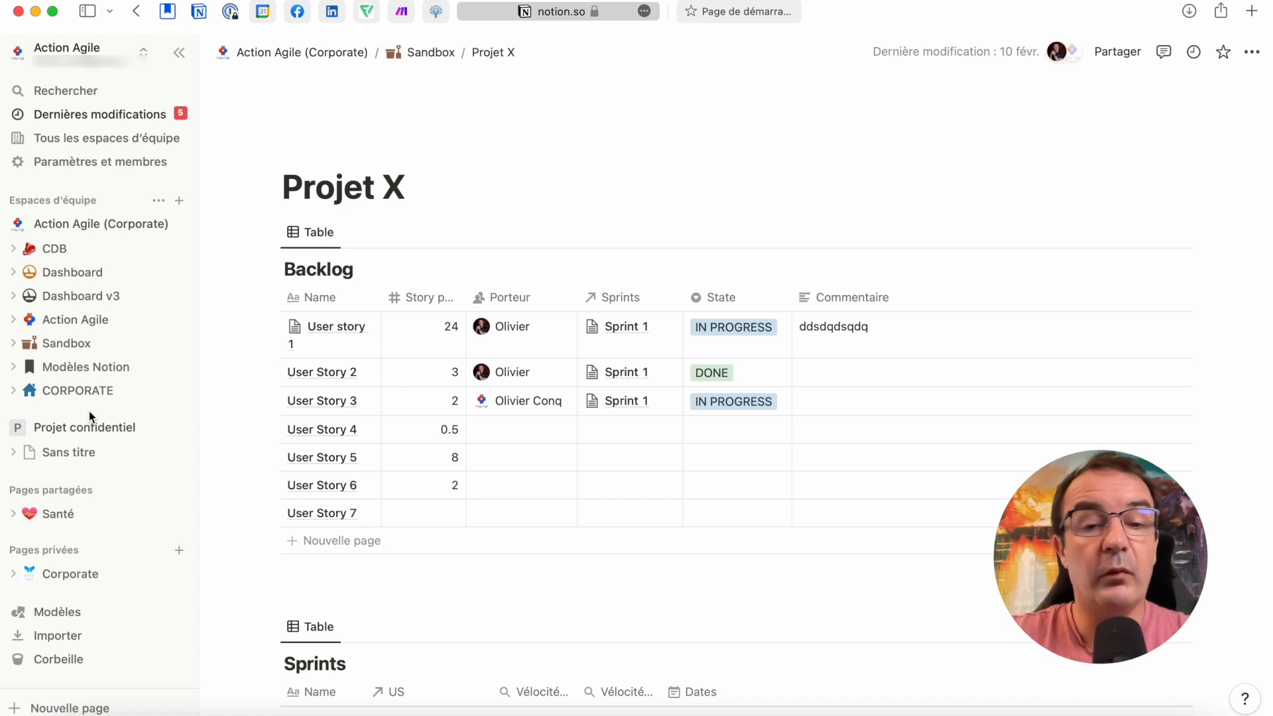
click(121, 229)
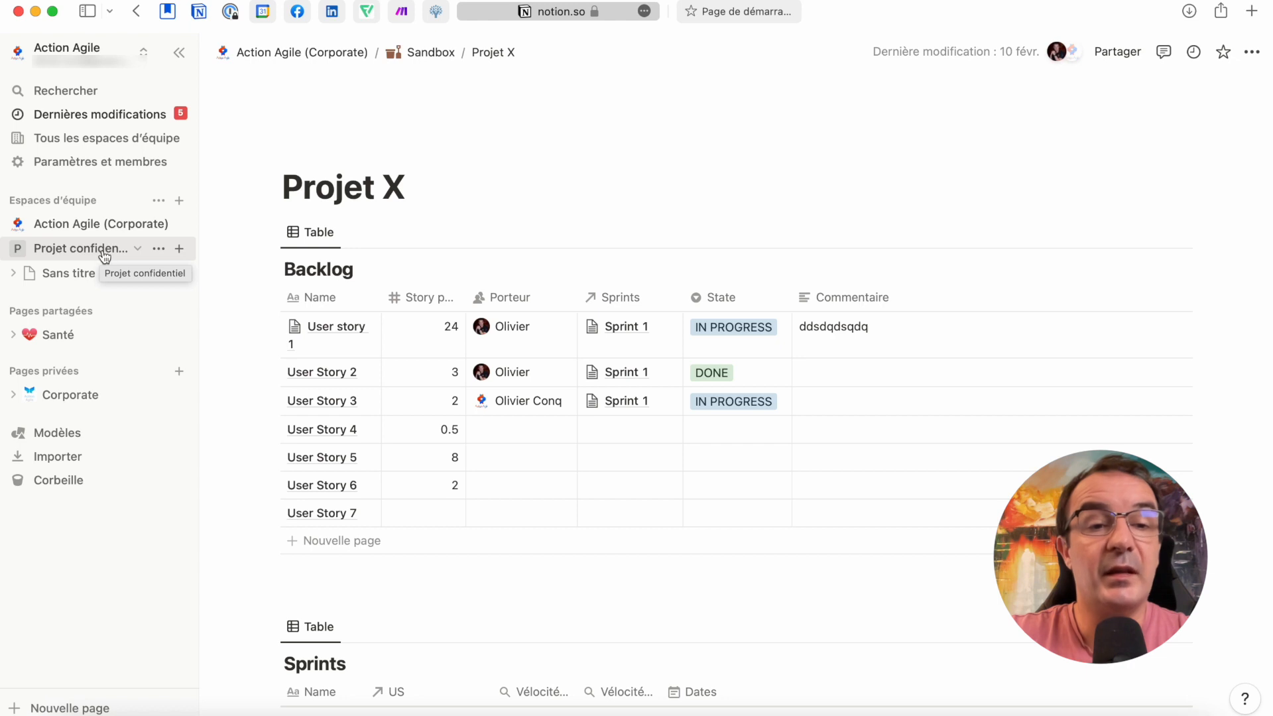
Step: Open the untitled page in Projet confidentiel and enter the text "cxcxcxcx" in its body
click(73, 274)
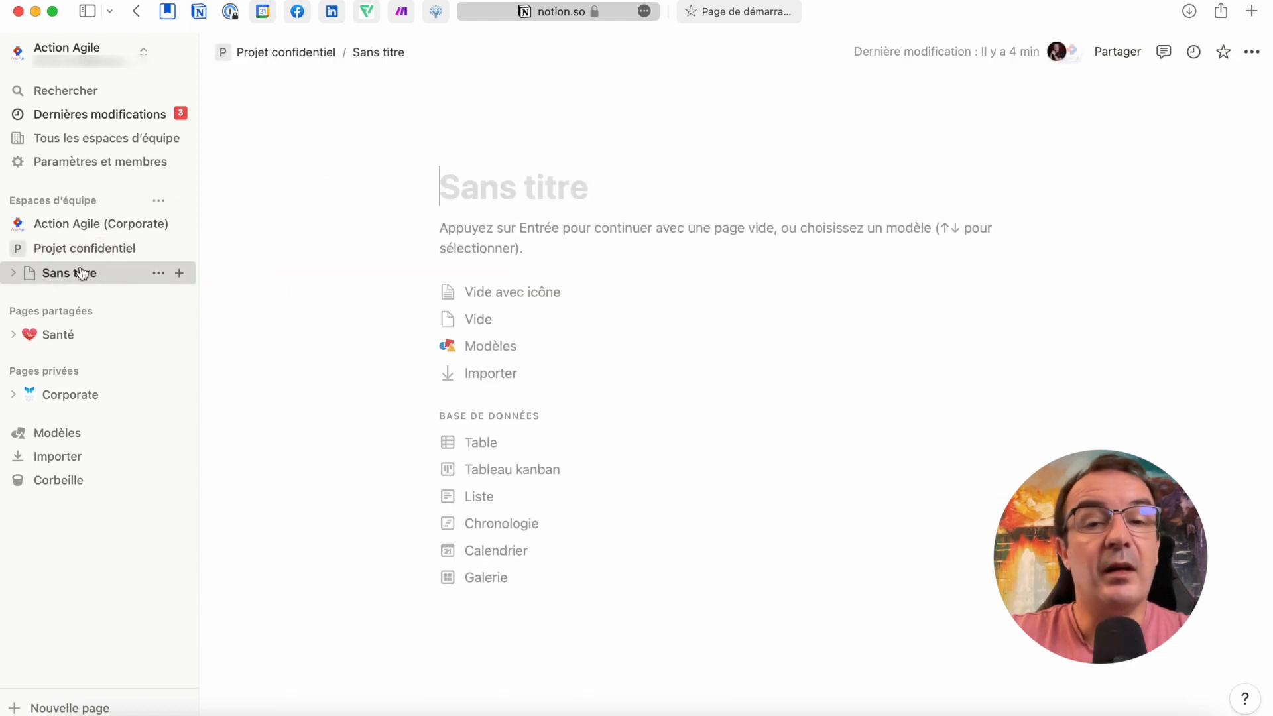
click(703, 313)
text(cxcxcxcx)
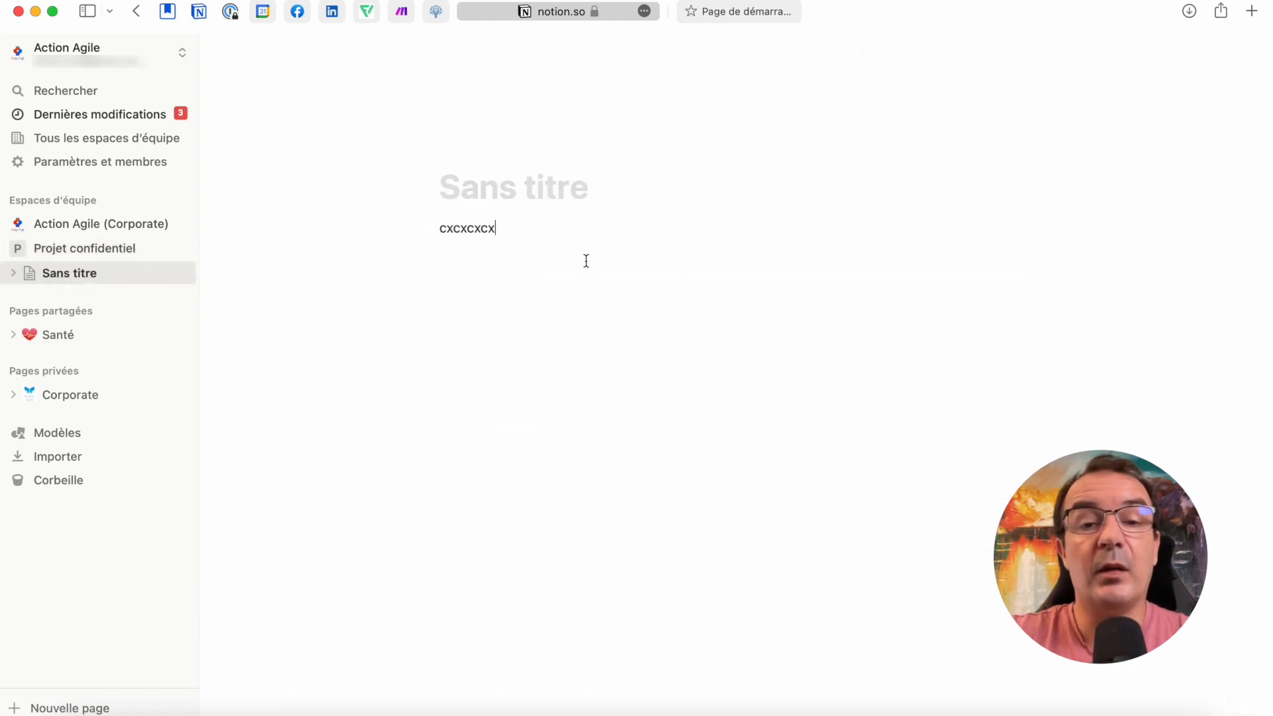
Step: Join the Communauté de pratique agile team space from the list of all team spaces and return to the main sidebar
key(Return)
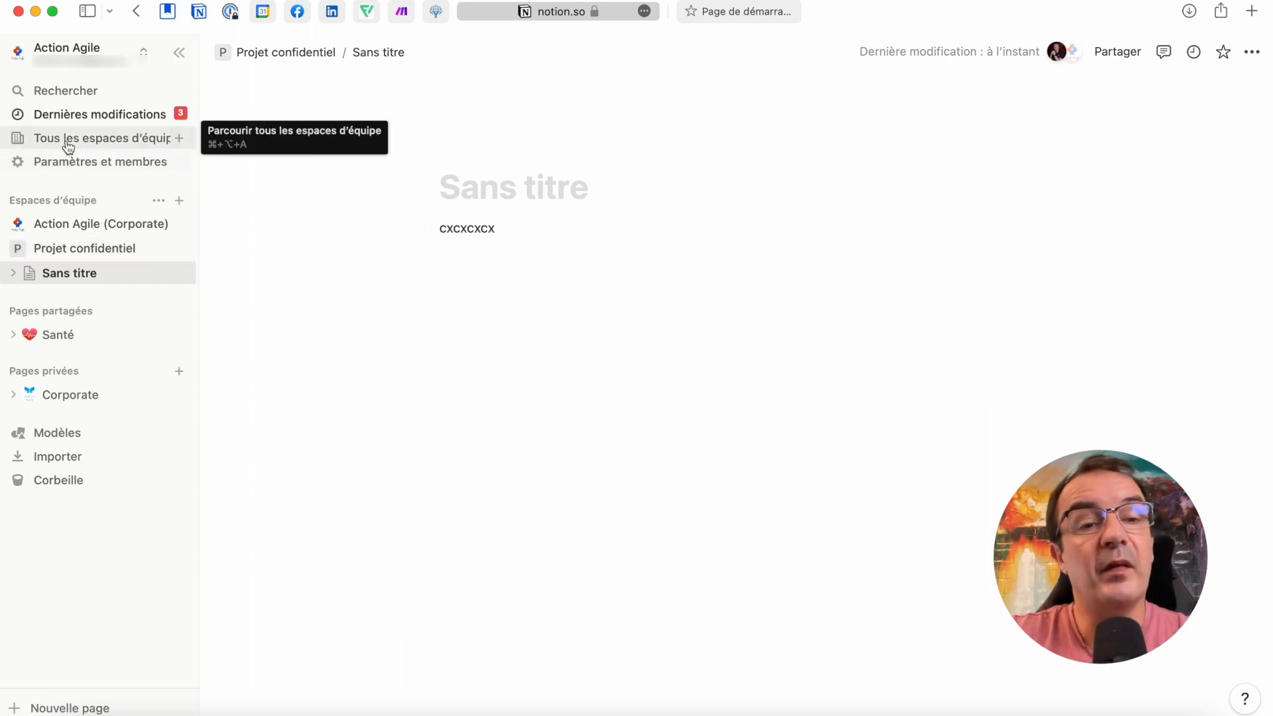
click(96, 143)
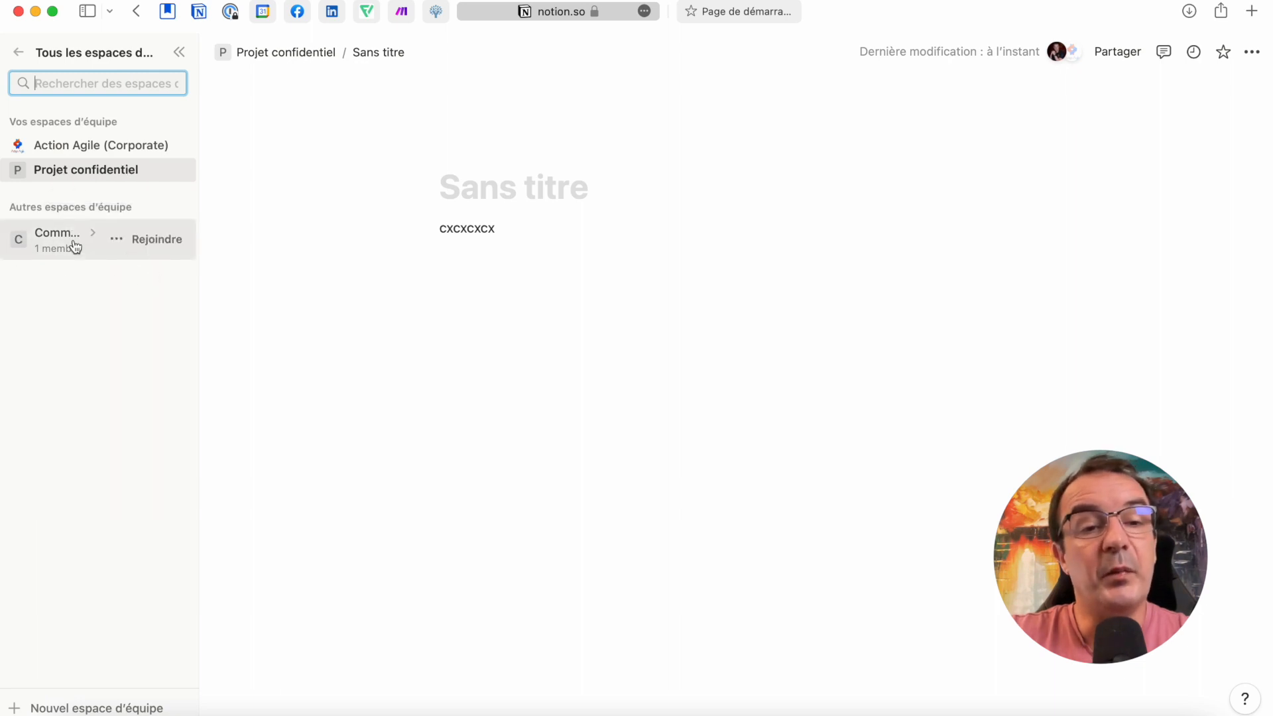
click(151, 245)
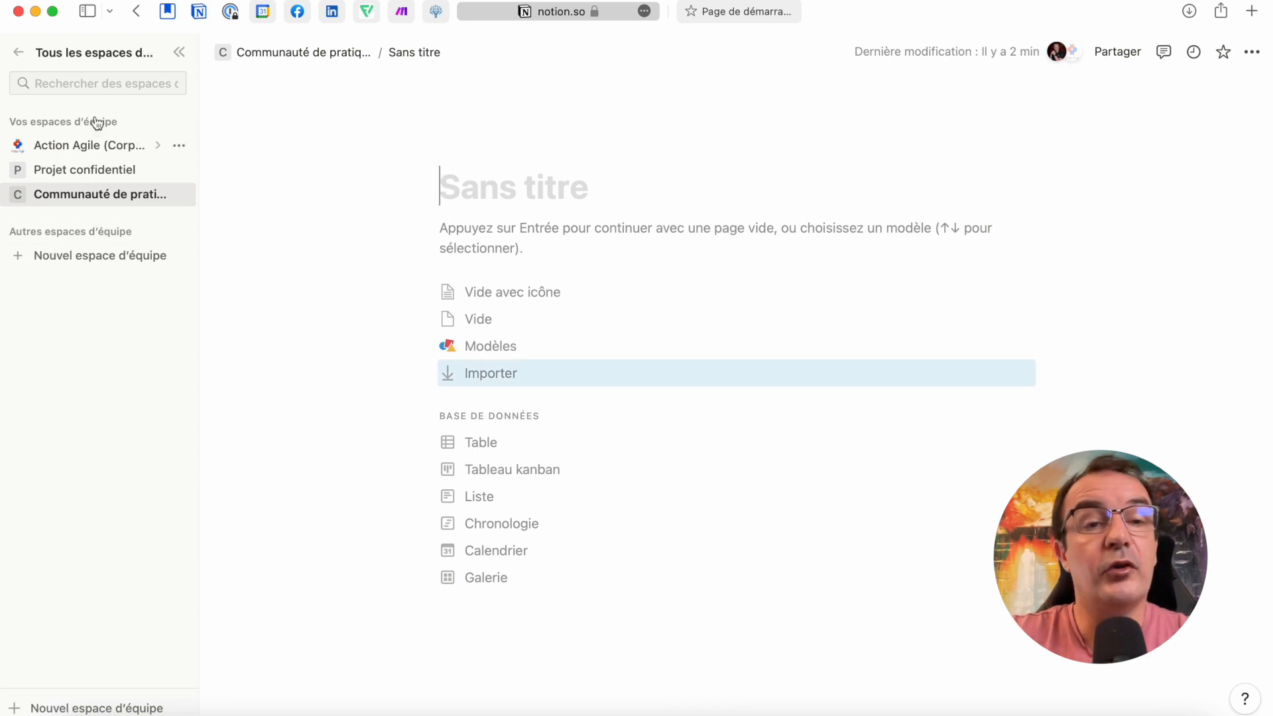
click(20, 53)
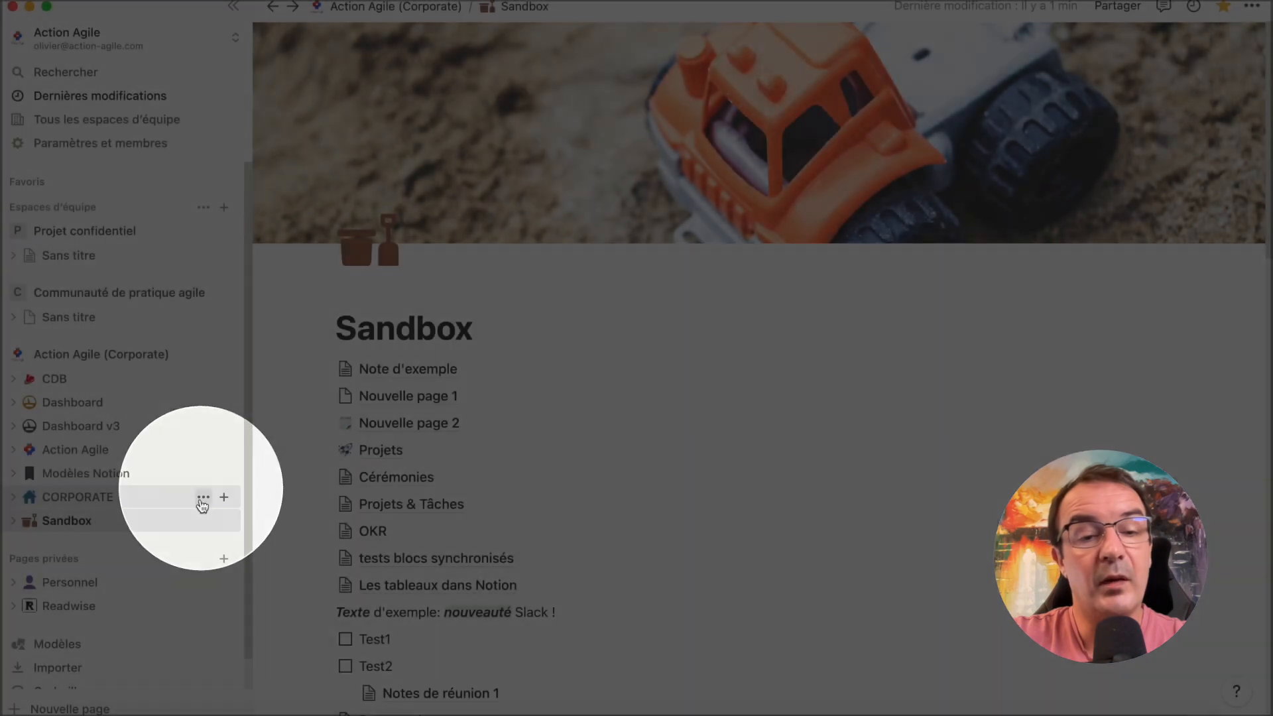
Step: In the owner's workspace, turn the CORPORATE page of Action Agile (Corporate) into its own team space
click(203, 521)
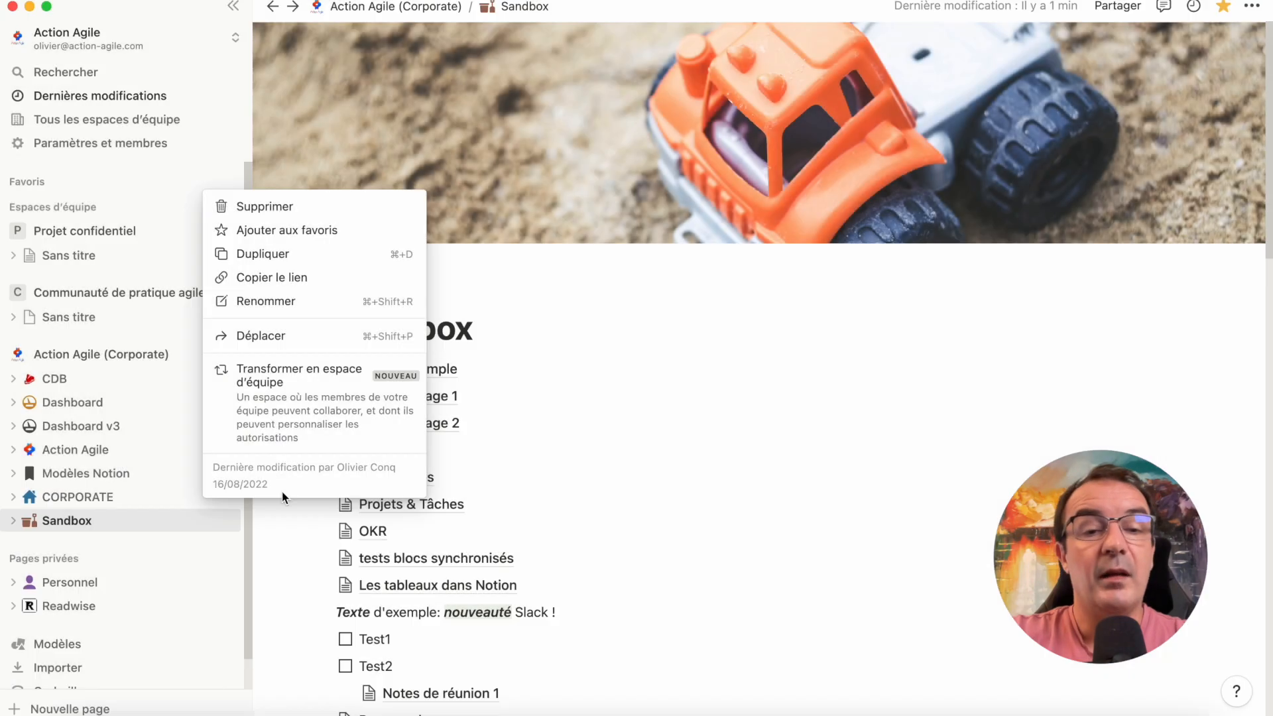
click(309, 385)
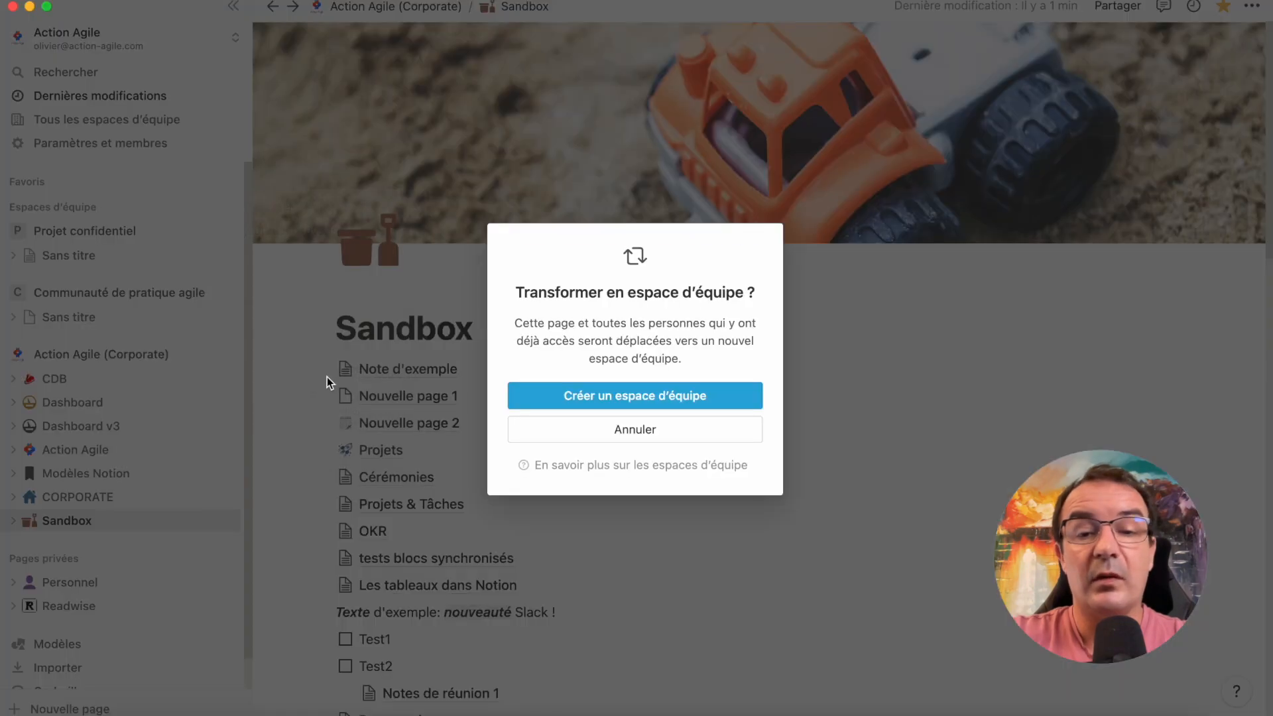
click(618, 399)
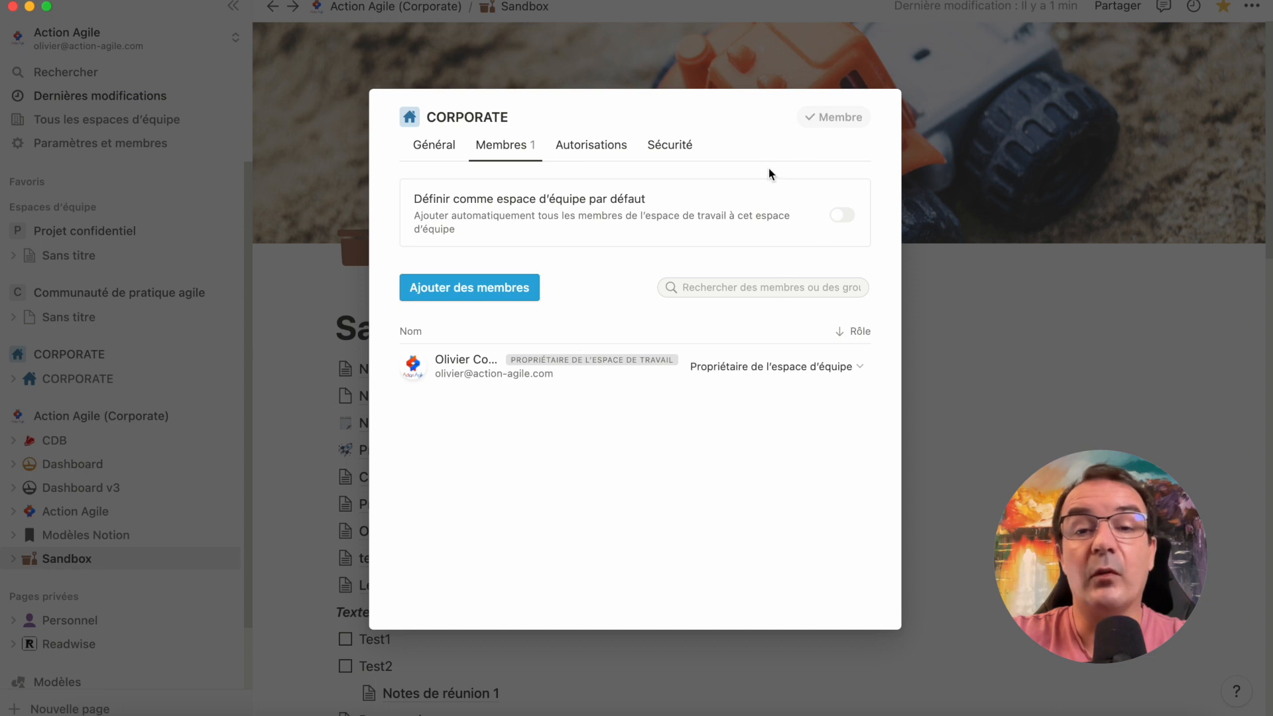
Step: Examine the CORPORATE team space's general, member and permission settings, including who can invite members and edit its sidebar section
click(434, 145)
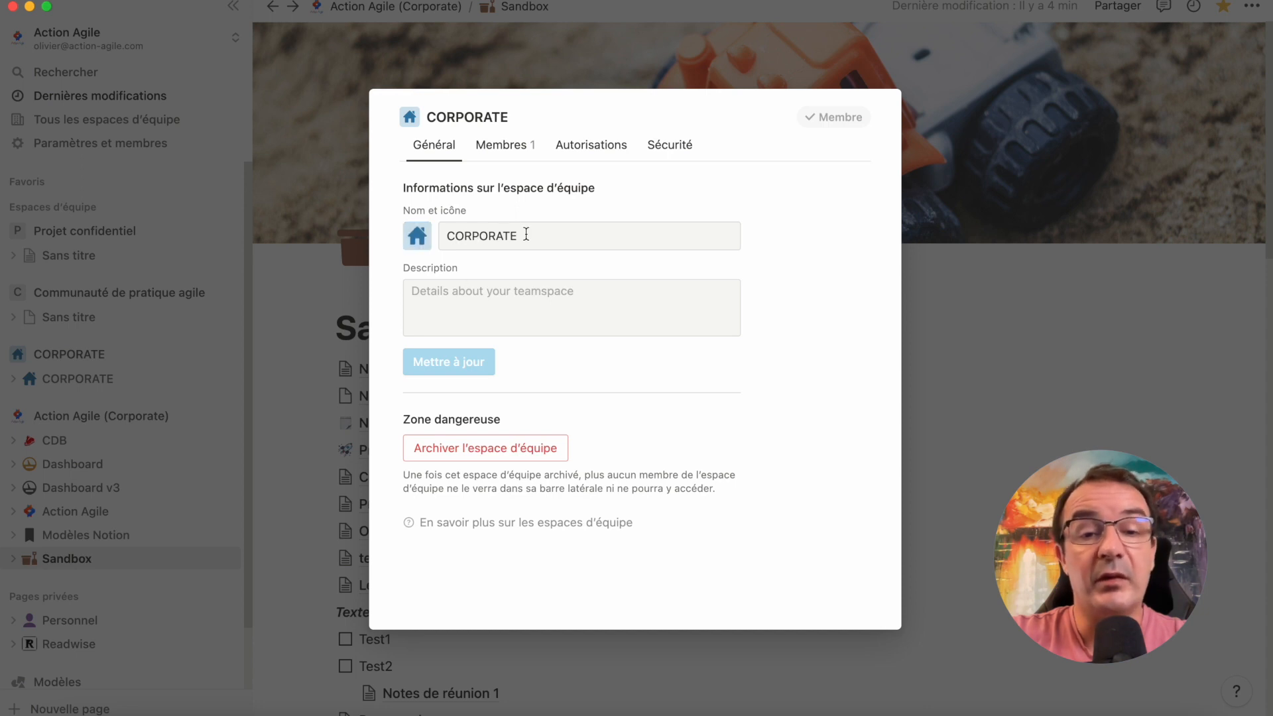
click(504, 146)
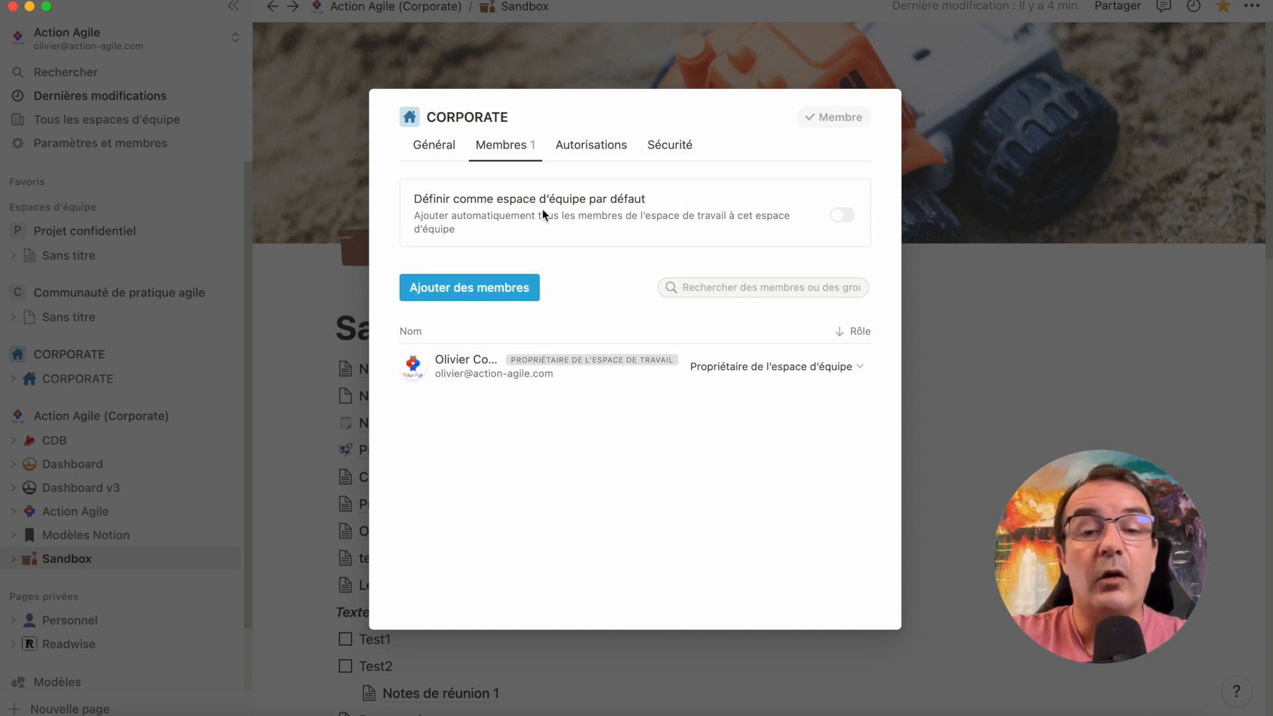
click(593, 148)
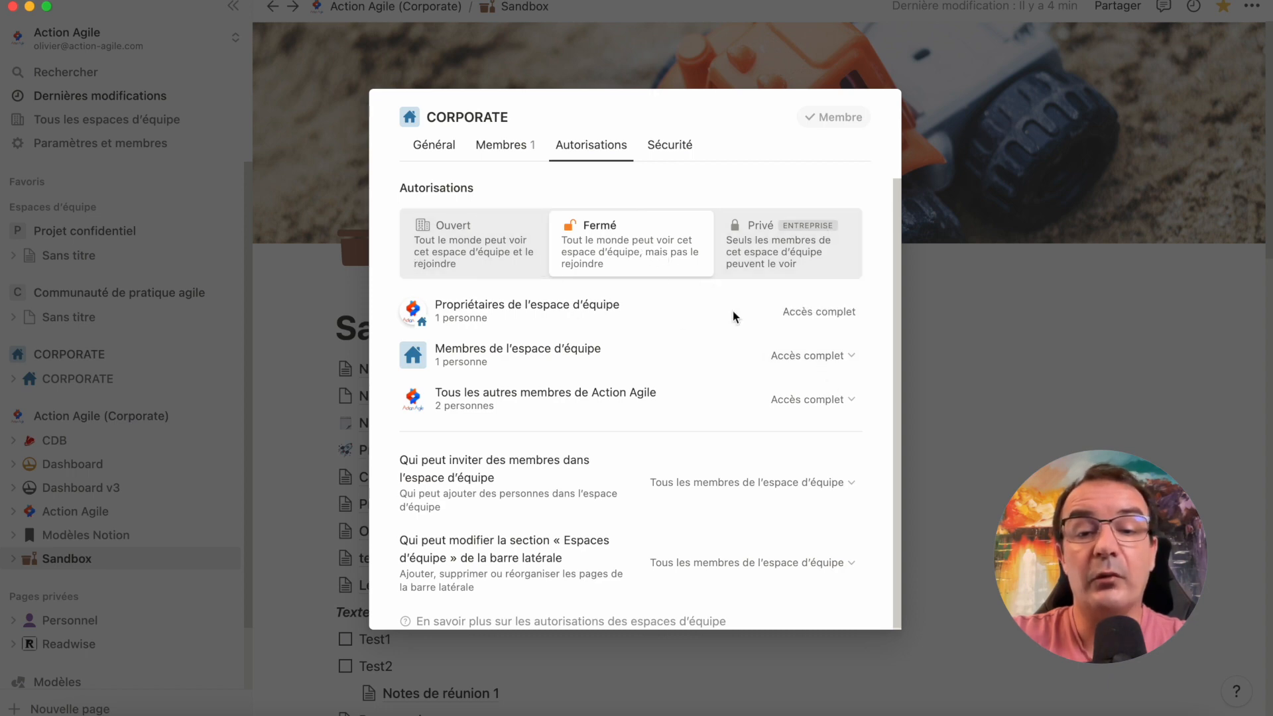
scroll(846, 382, down, 1)
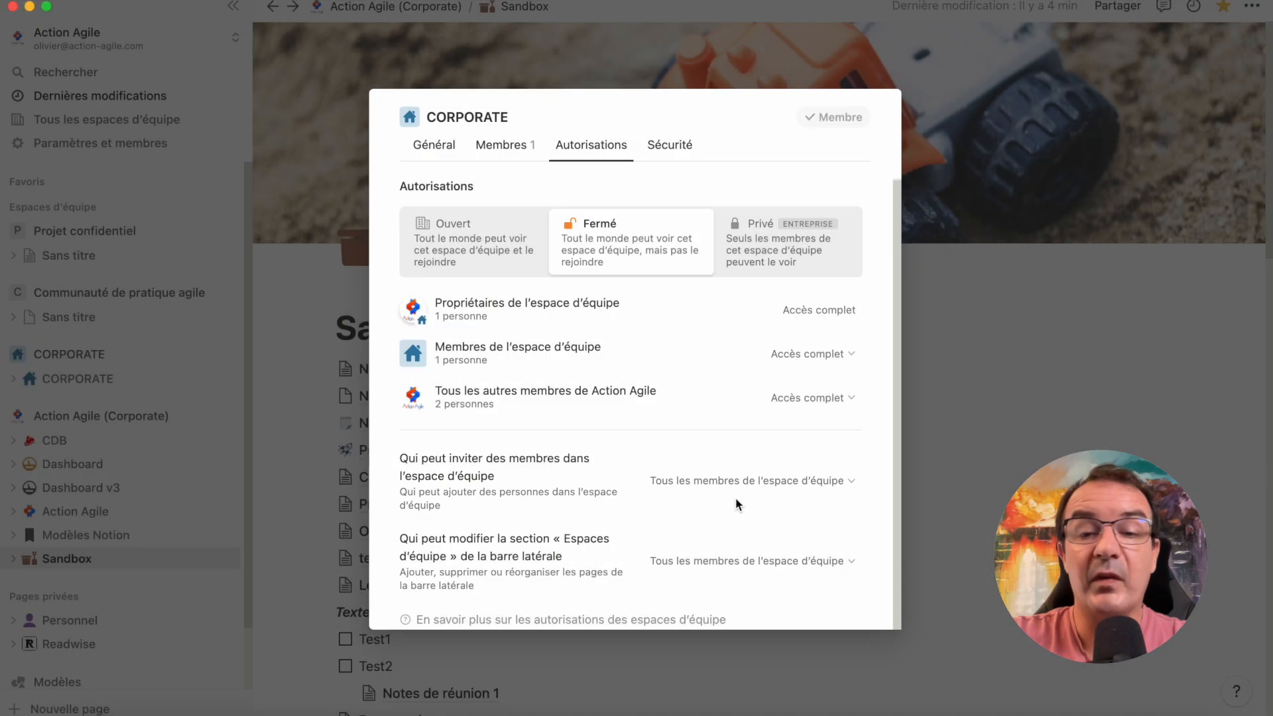
click(761, 488)
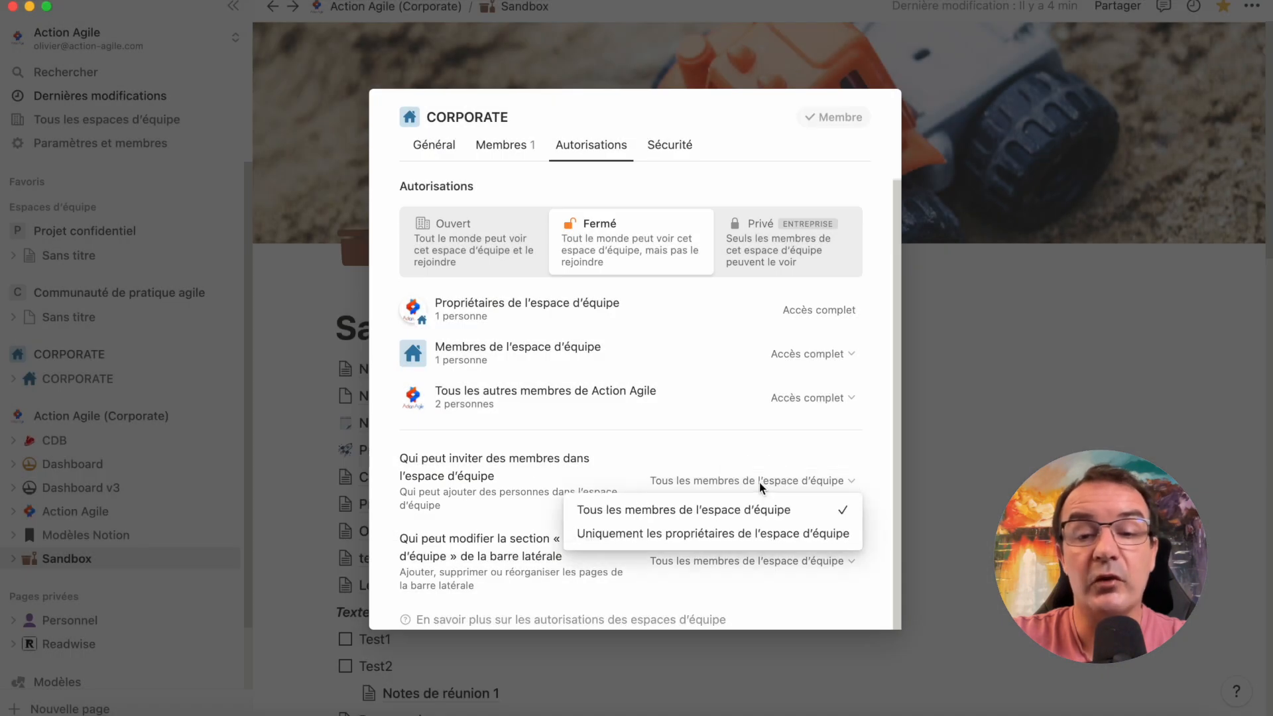
click(739, 443)
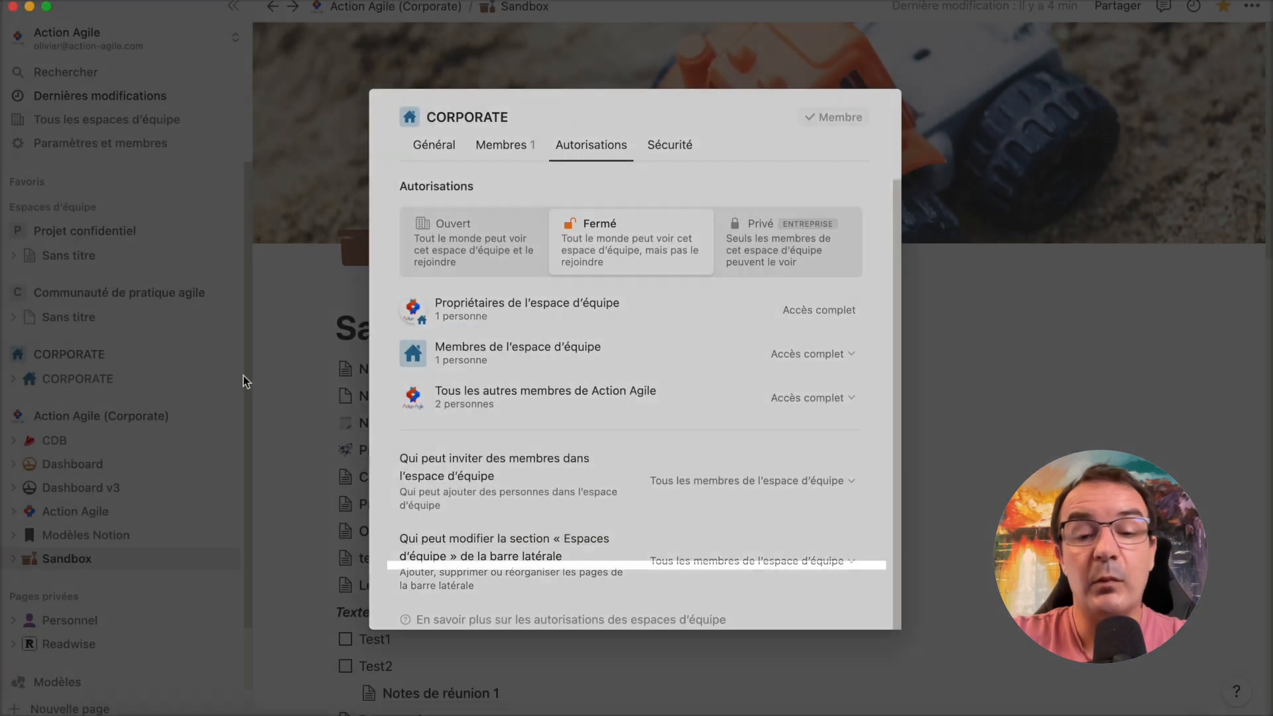
click(702, 556)
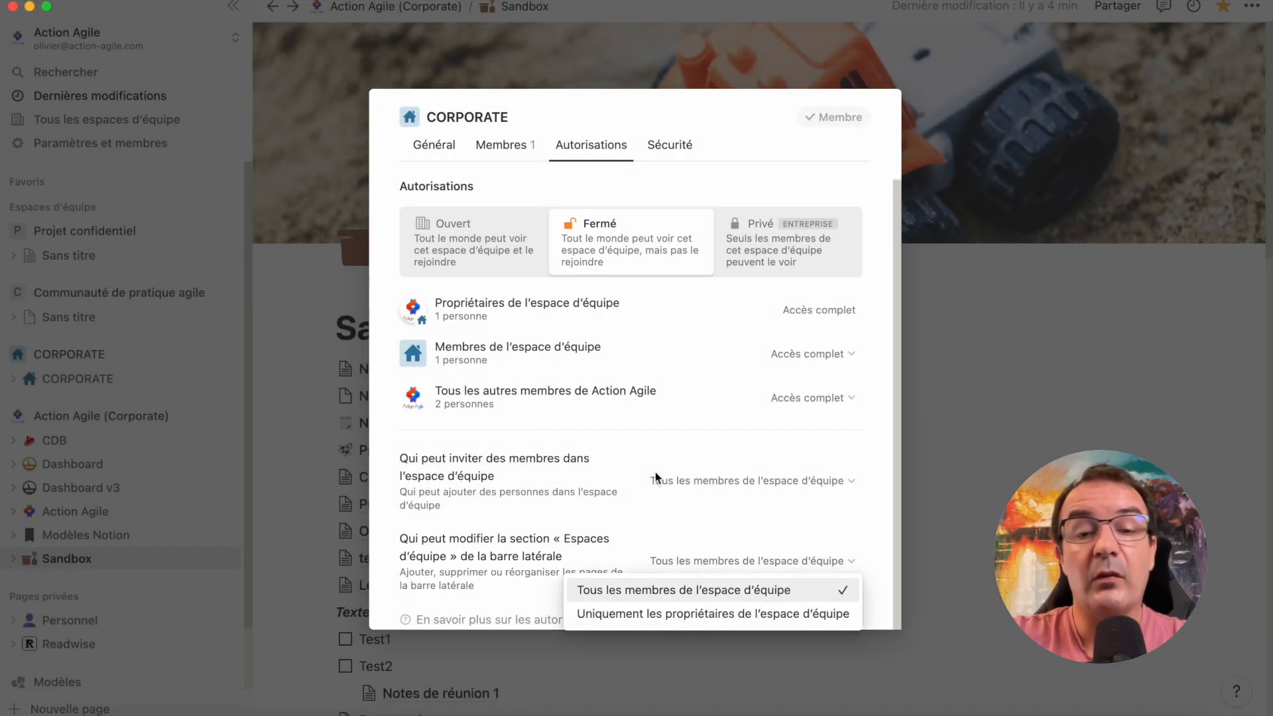
click(638, 427)
Step: Try to set the CORPORATE team space's access to Privé
click(764, 243)
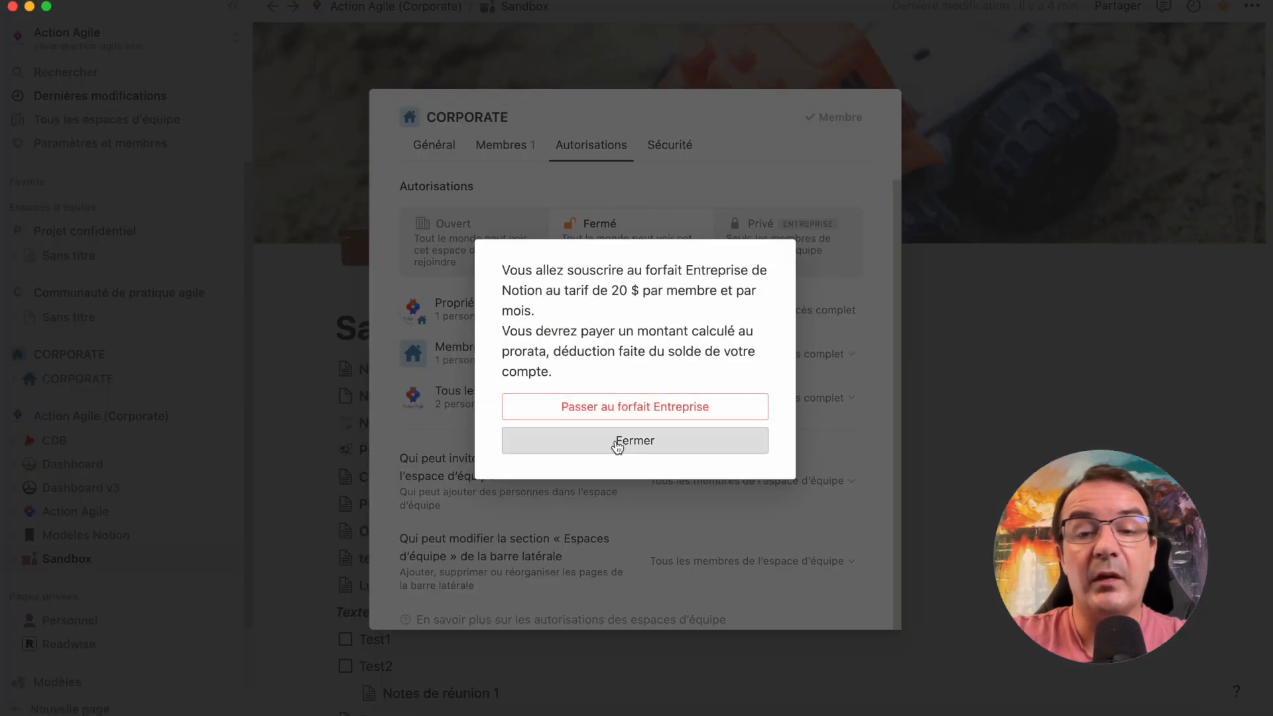
click(616, 441)
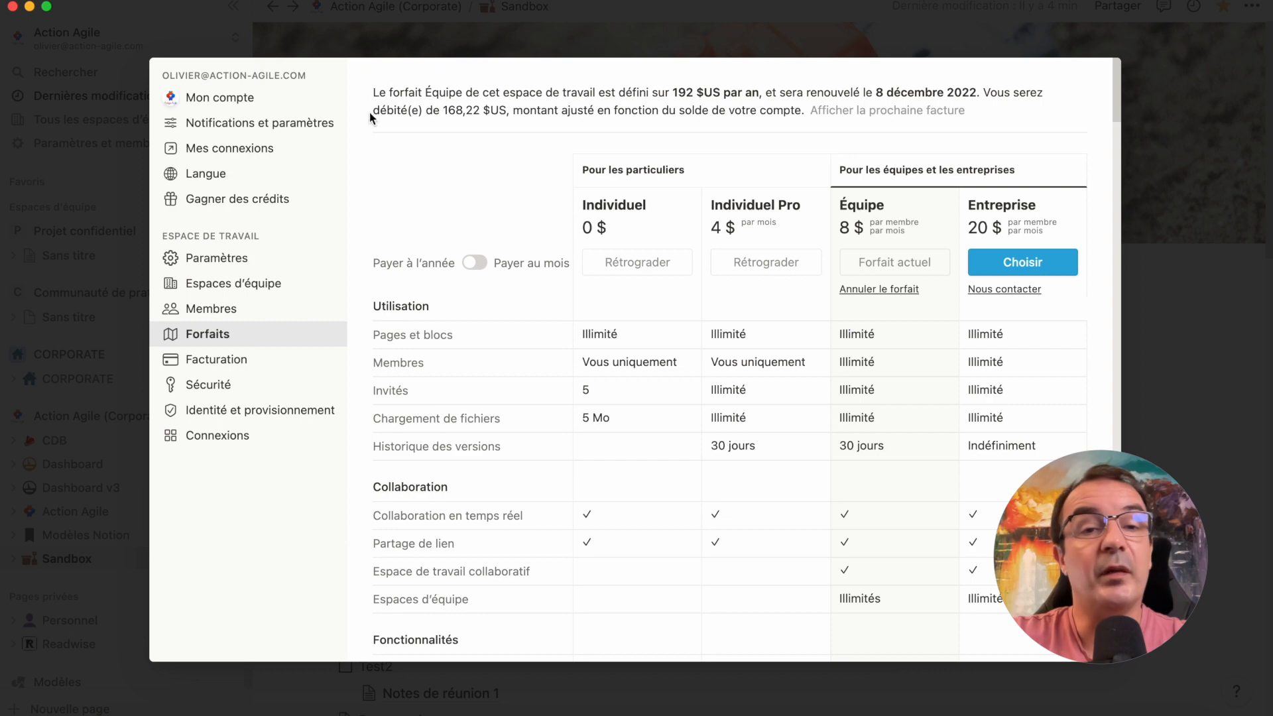
click(410, 47)
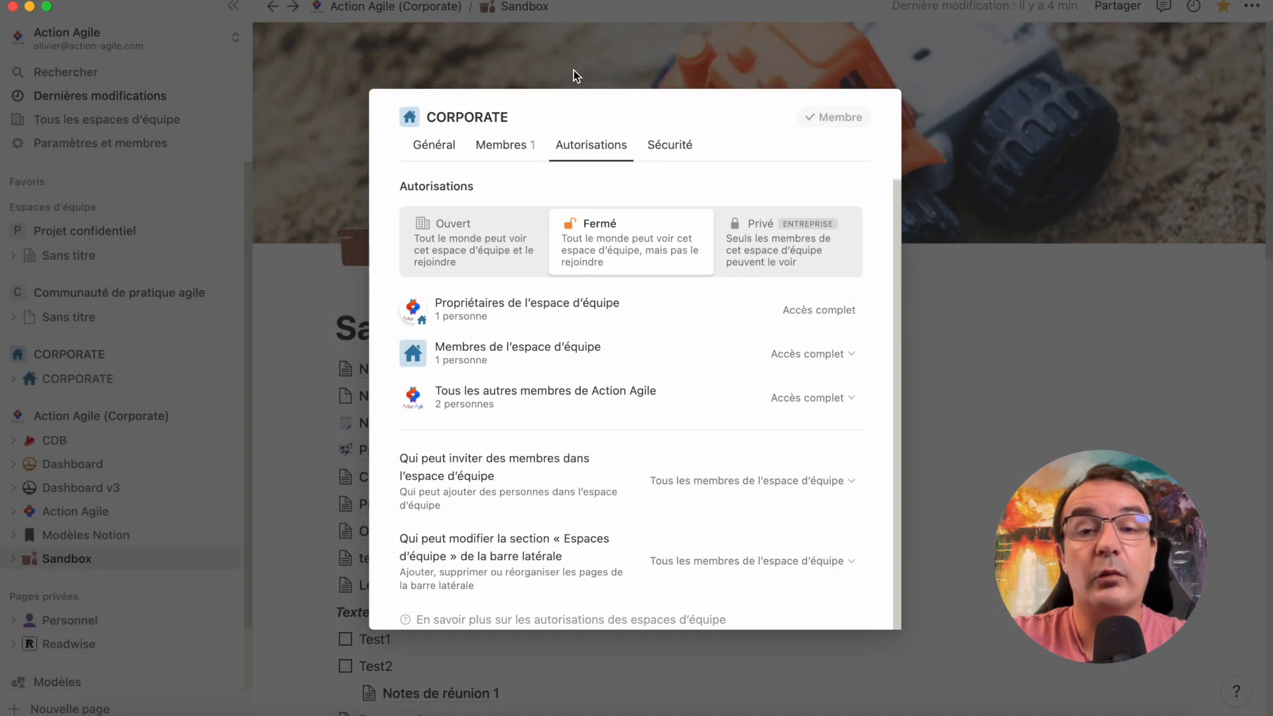
Step: Review the security options of the CORPORATE team space and close its settings
click(671, 146)
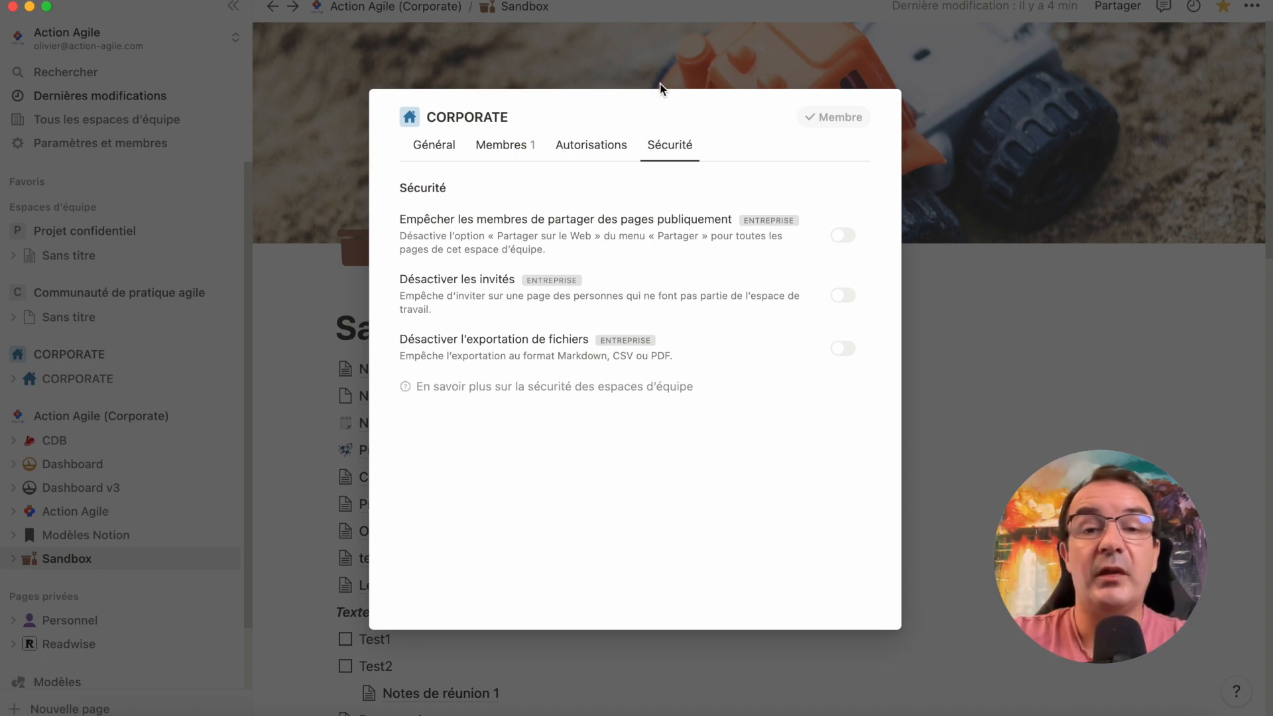
click(660, 52)
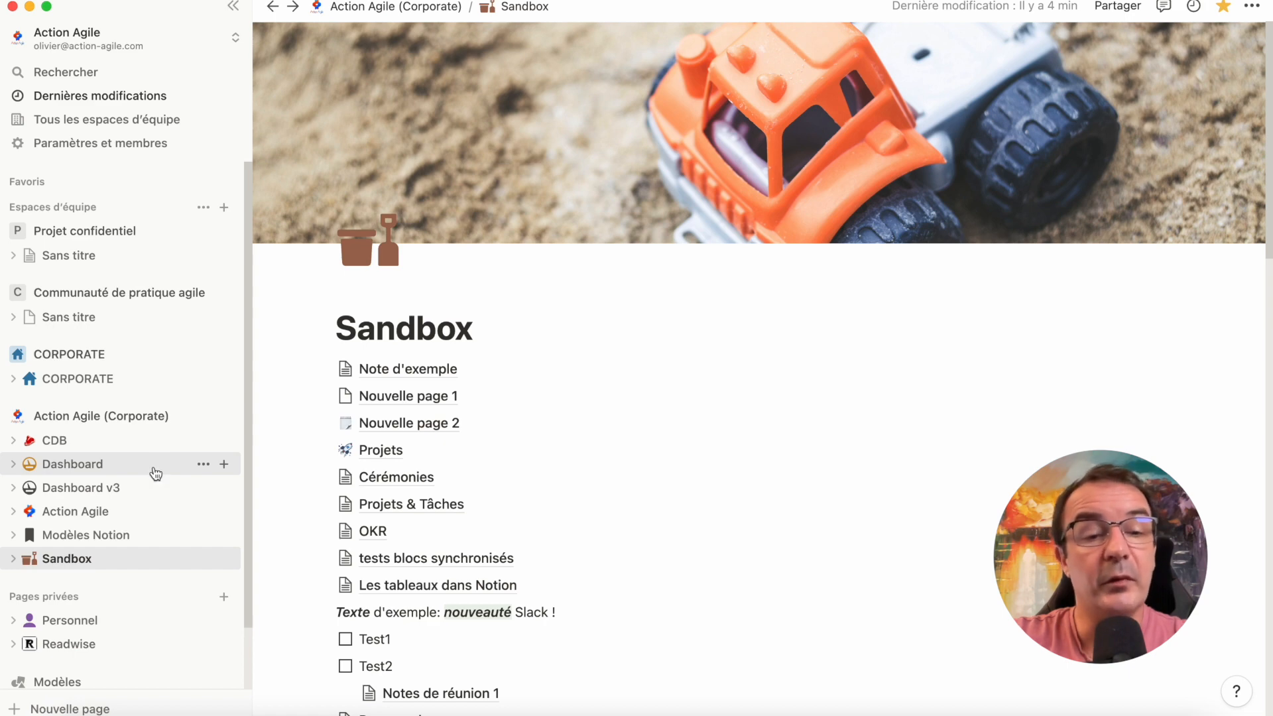
Step: Turn the Action Agile page into a team space and make it a default team space synchronized with all workspace members
click(203, 511)
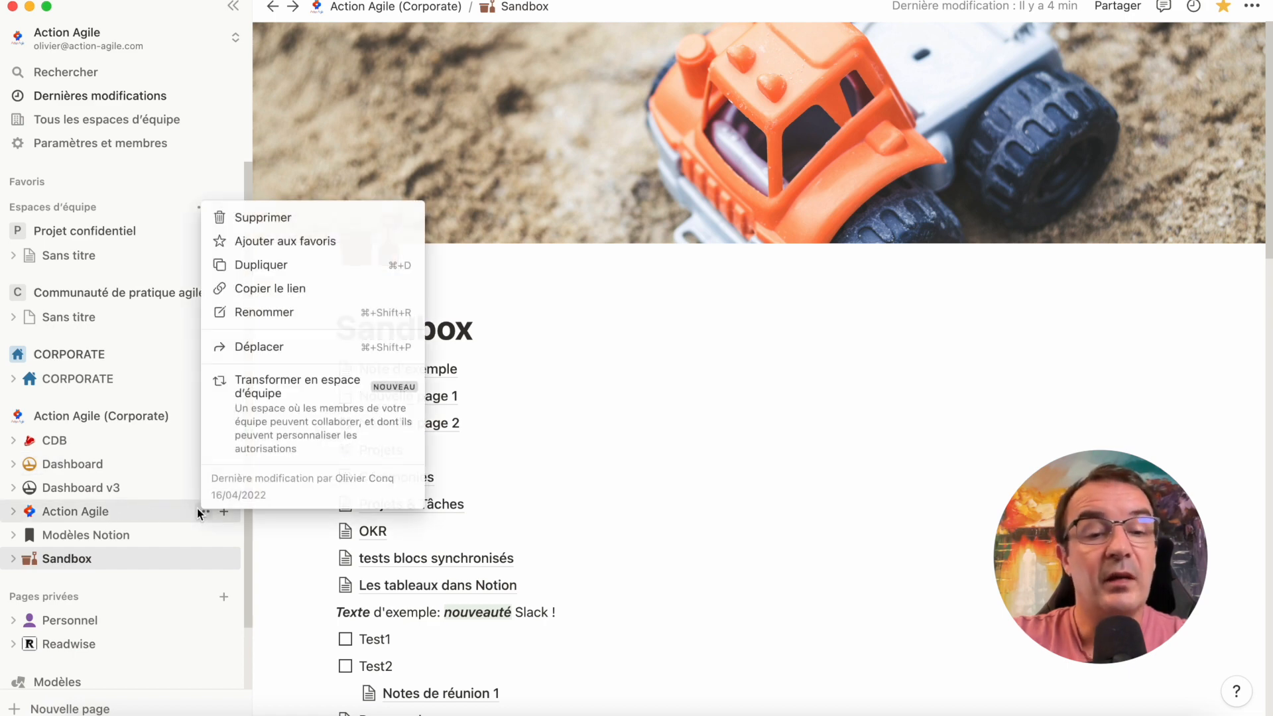
click(289, 415)
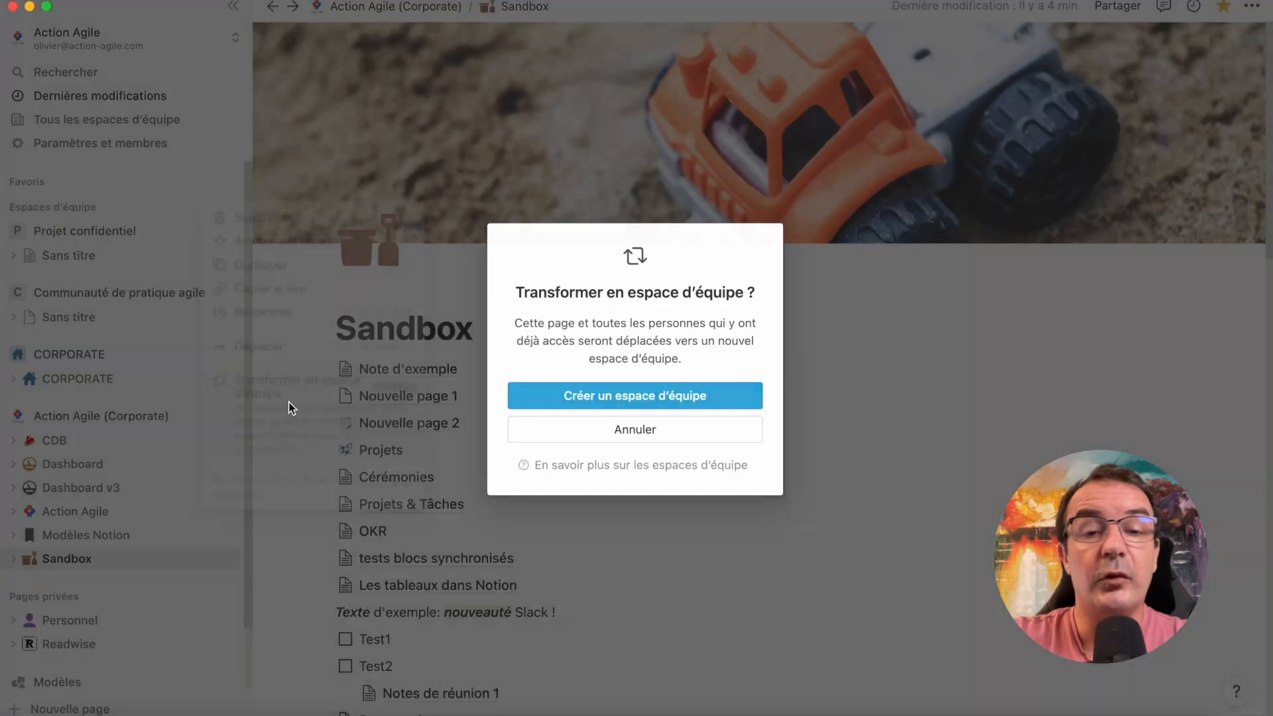
click(697, 401)
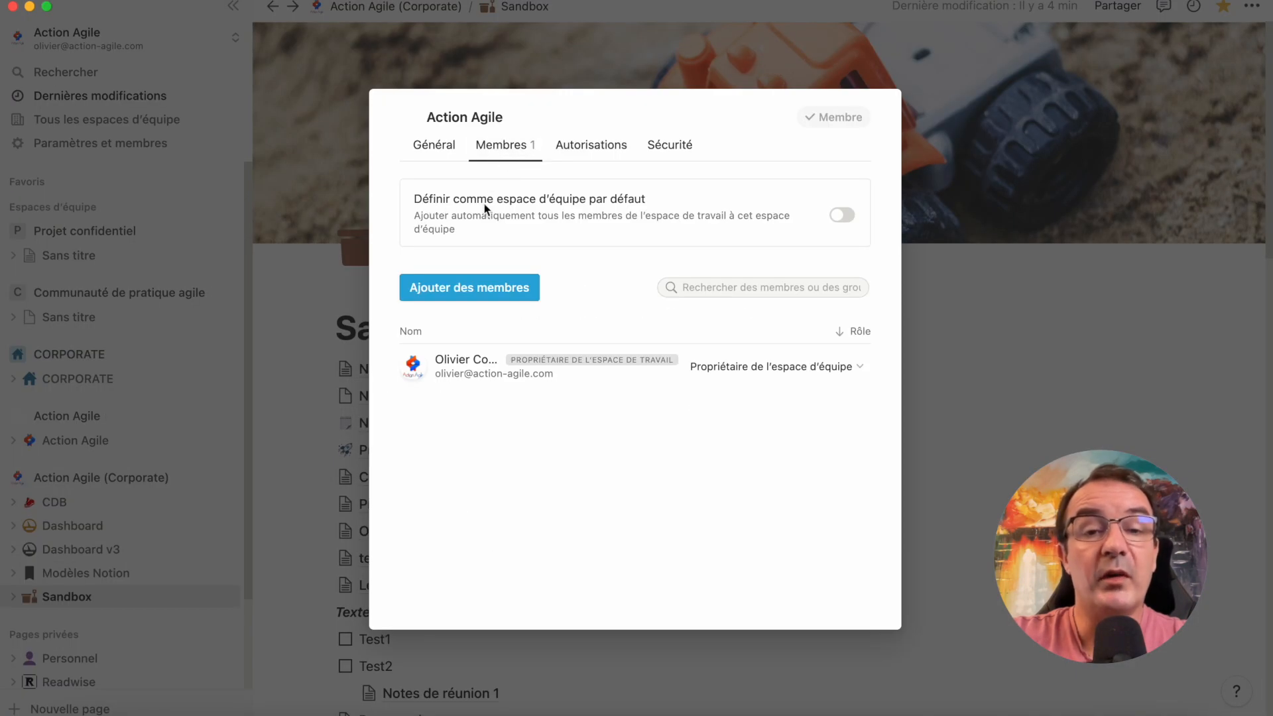
click(842, 215)
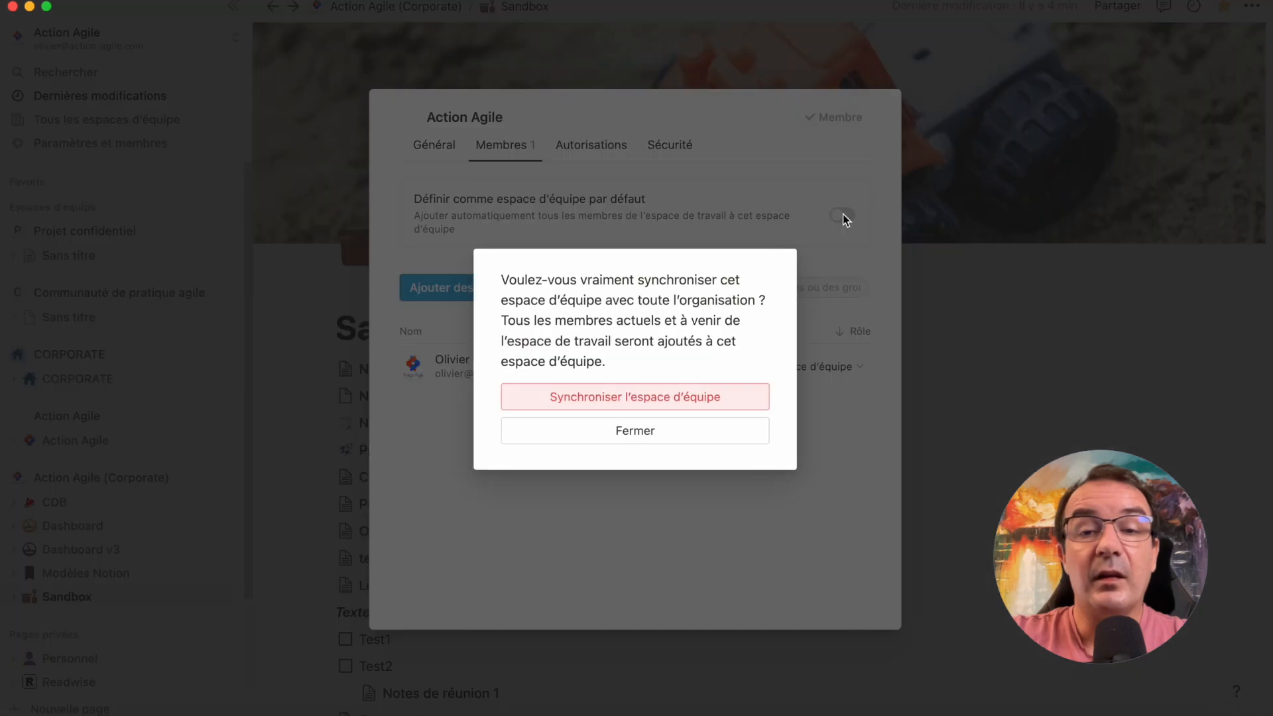
click(636, 397)
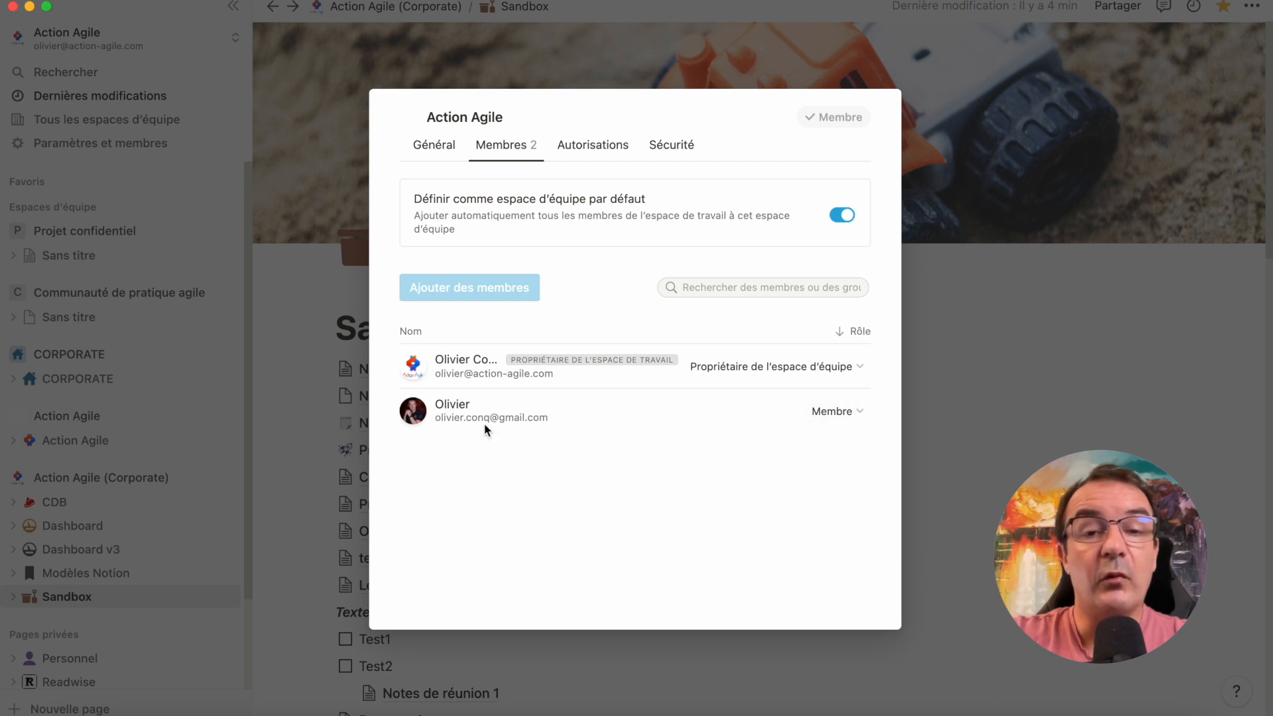
Step: Set the access of the Action Agile team space's members to Peut afficher and close its settings
click(586, 148)
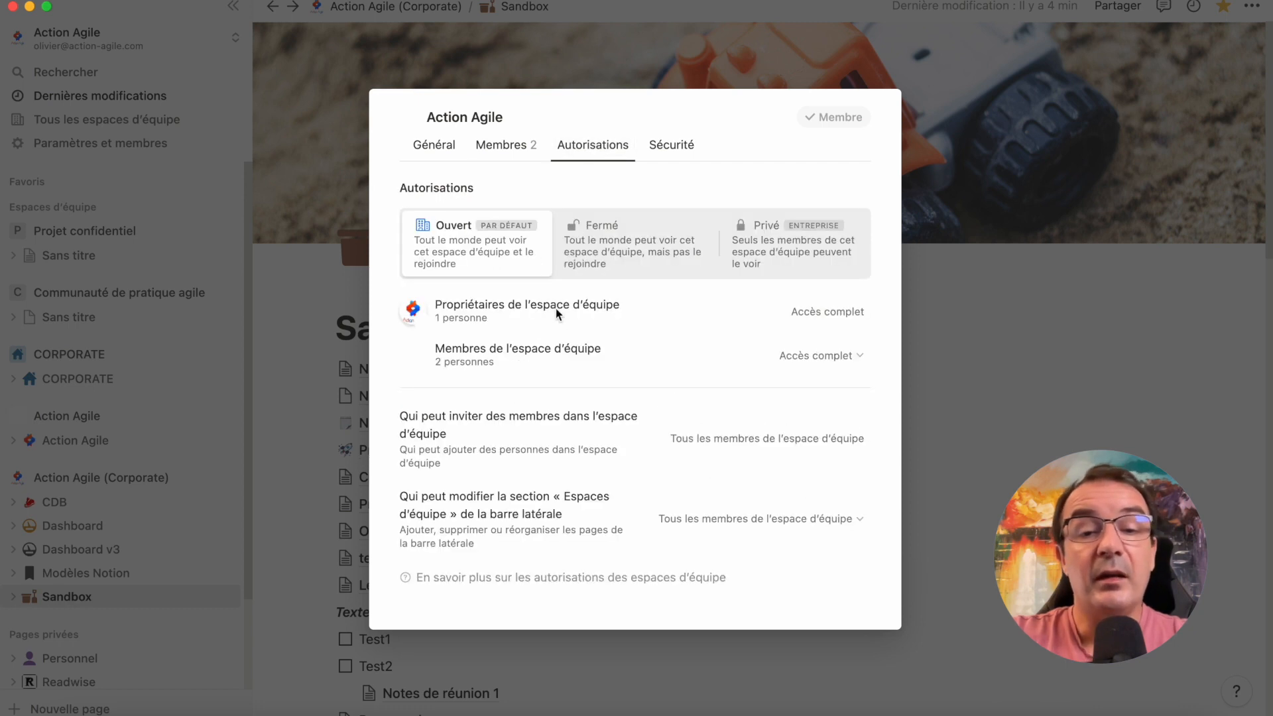
click(841, 353)
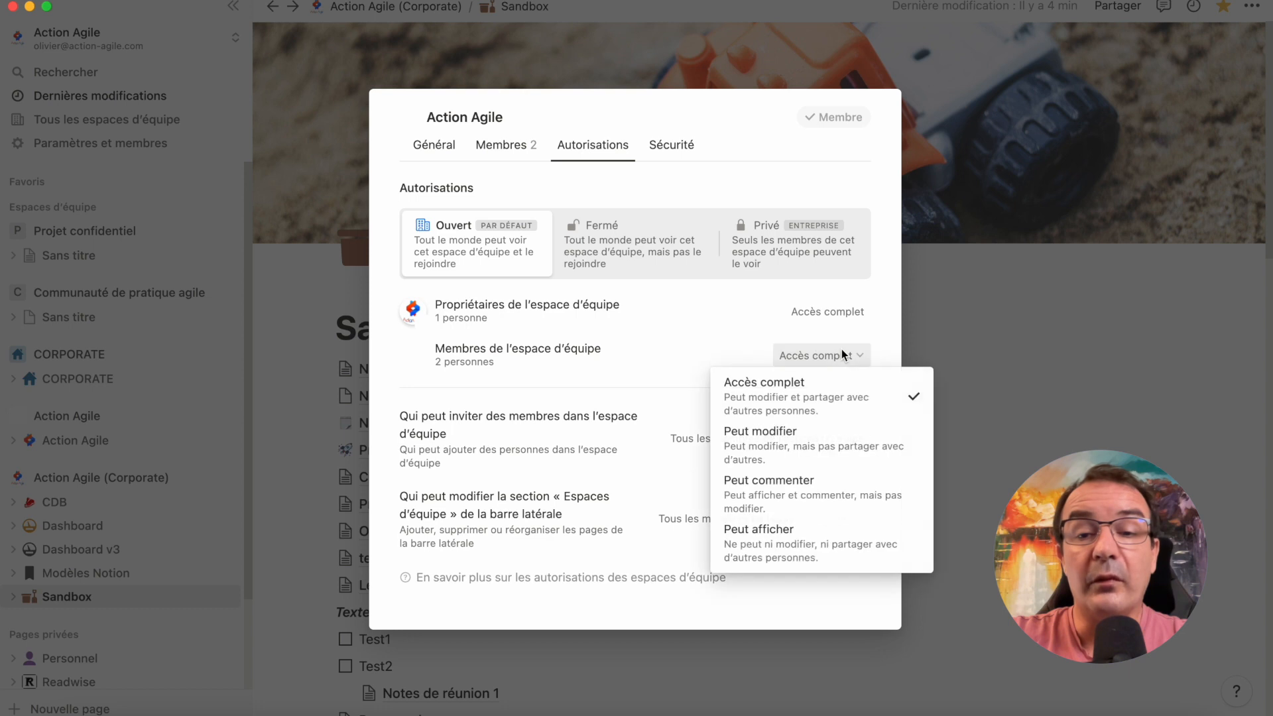
click(841, 542)
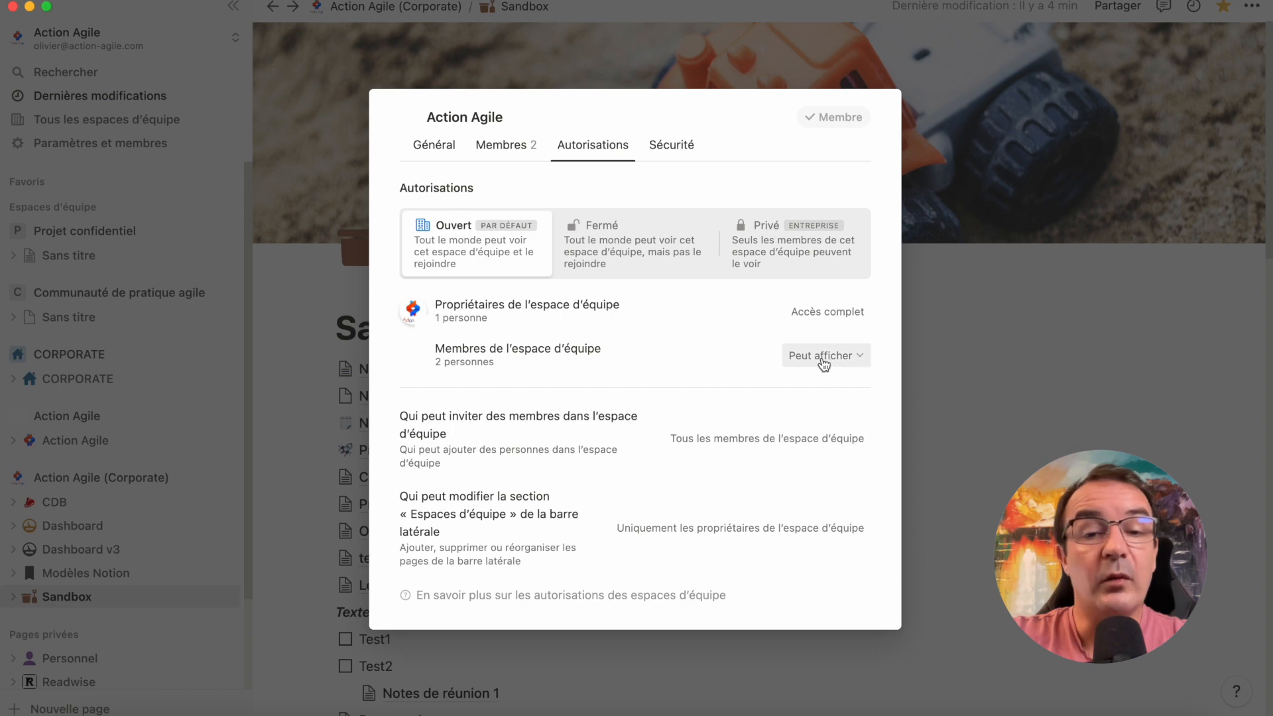
click(1012, 230)
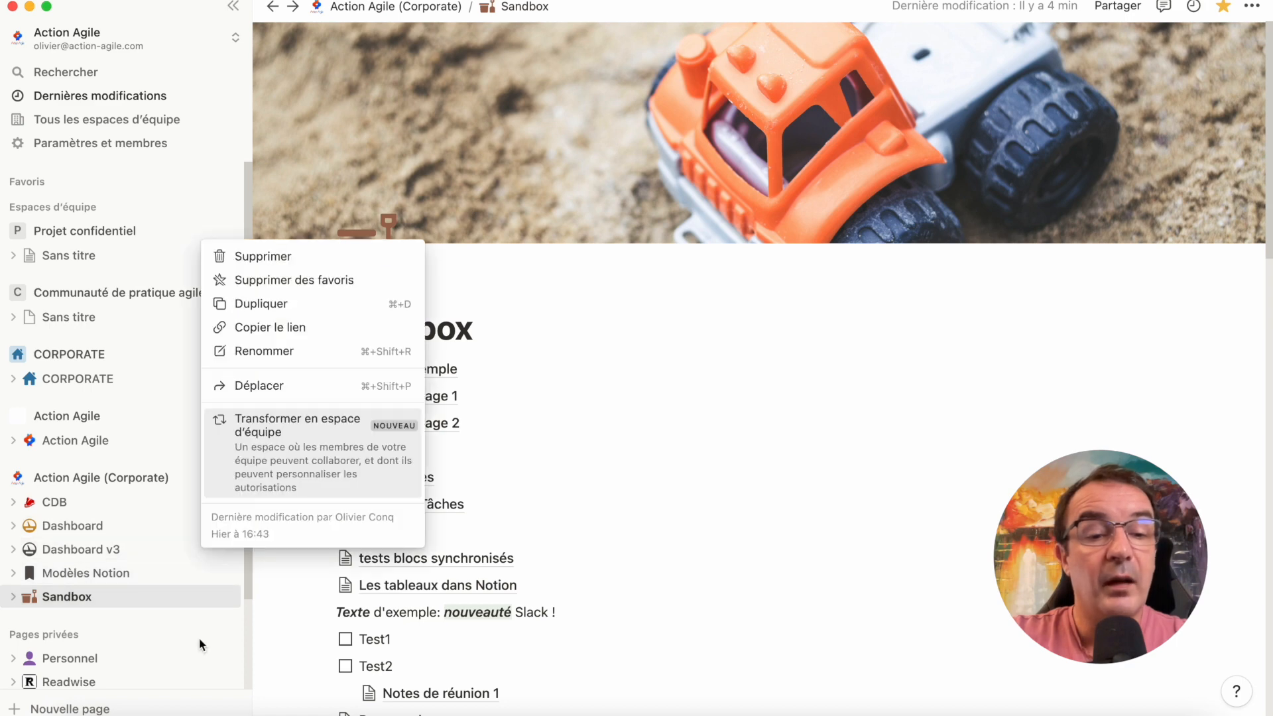
Step: Move the Dashboard v3 page from Action Agile (Corporate) to the CORPORATE team space
click(200, 640)
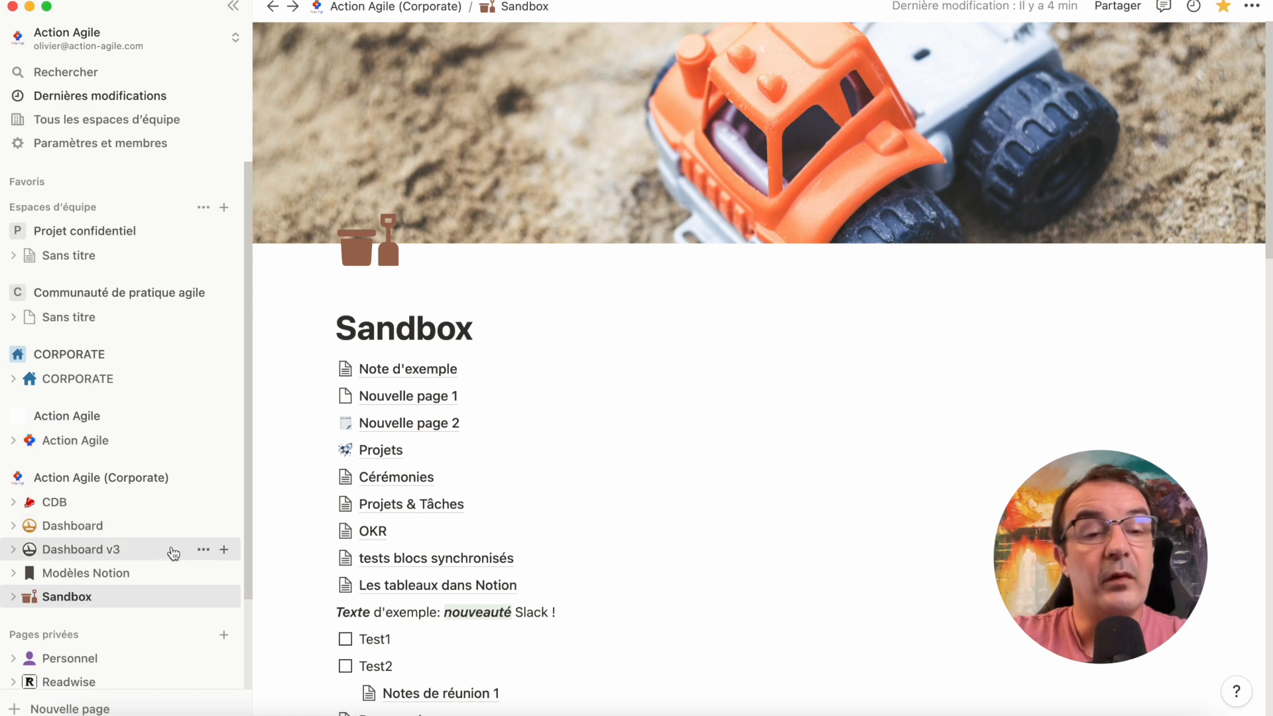
click(203, 550)
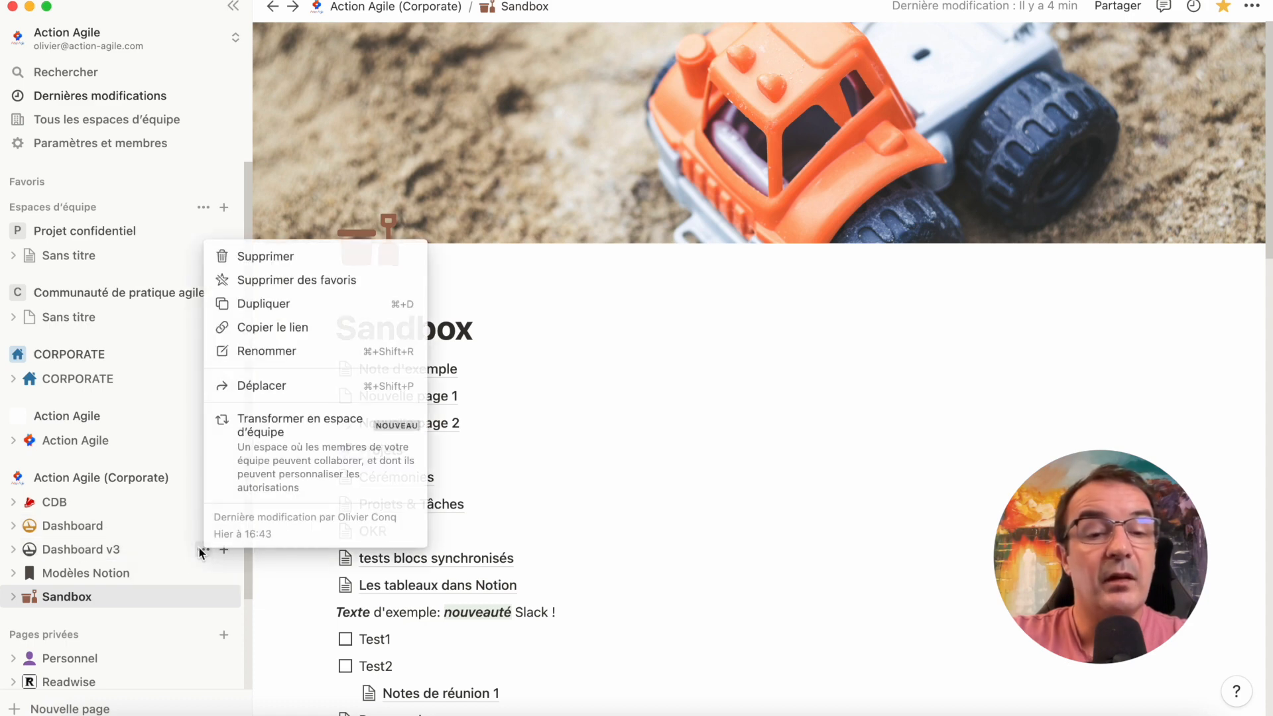
click(269, 387)
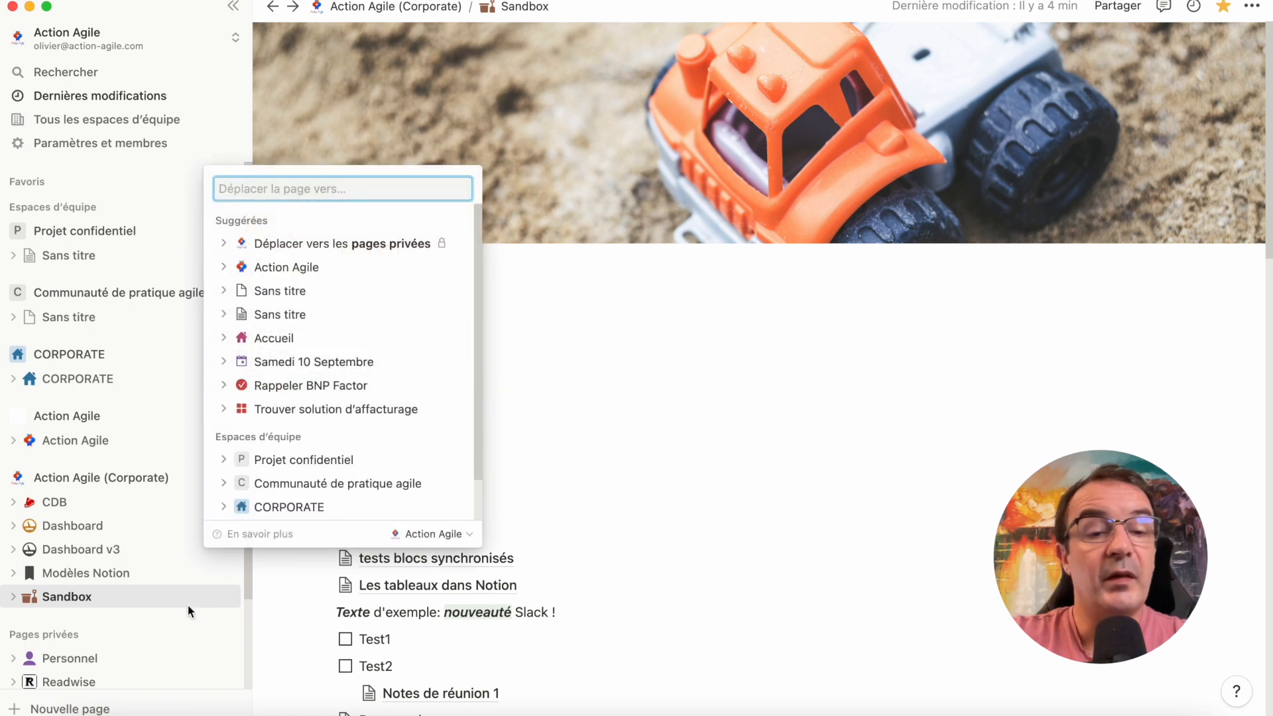
click(303, 510)
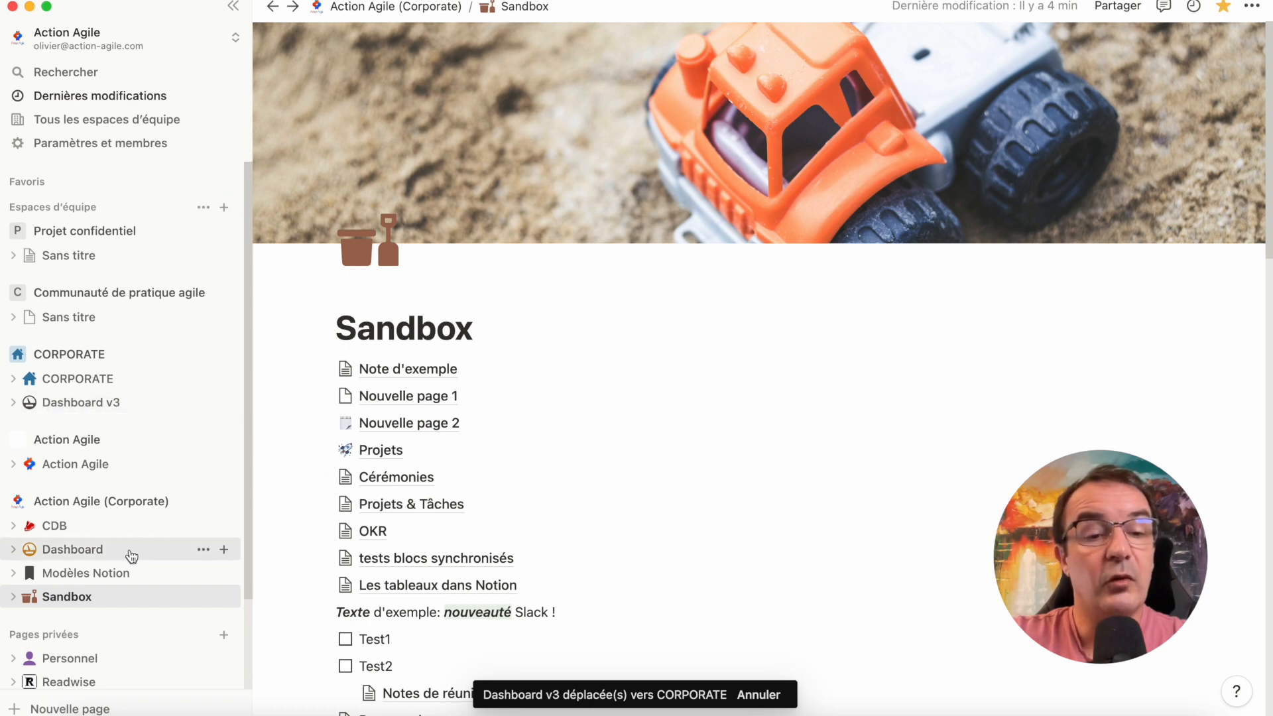
Step: Move the Dashboard page from Action Agile (Corporate) to the CORPORATE team space and confirm the move
click(202, 550)
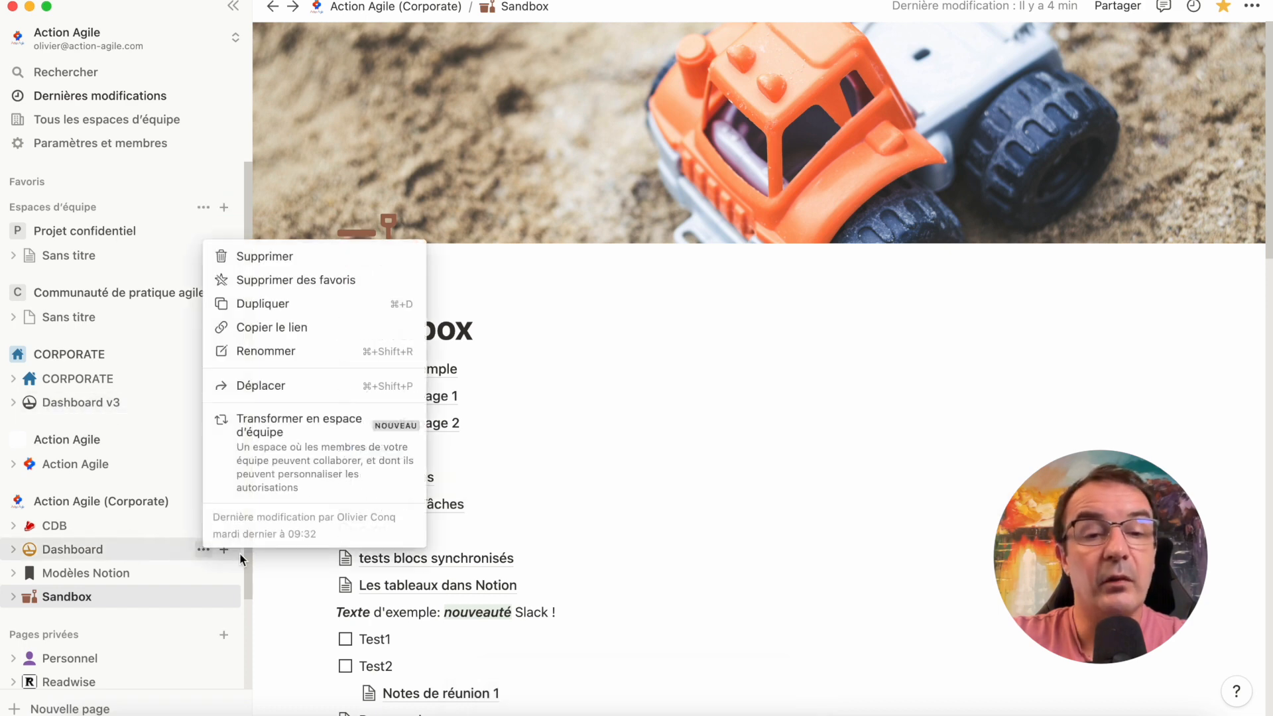
click(292, 397)
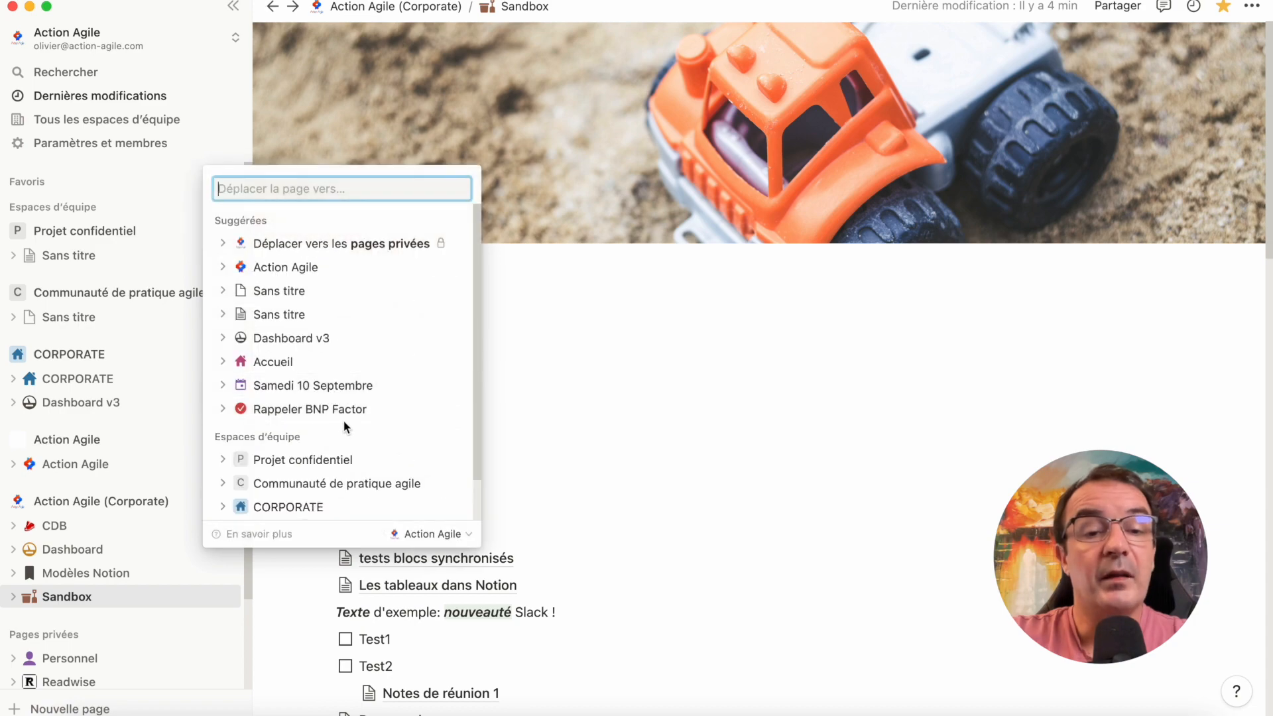
scroll(340, 438, down, 2)
click(295, 461)
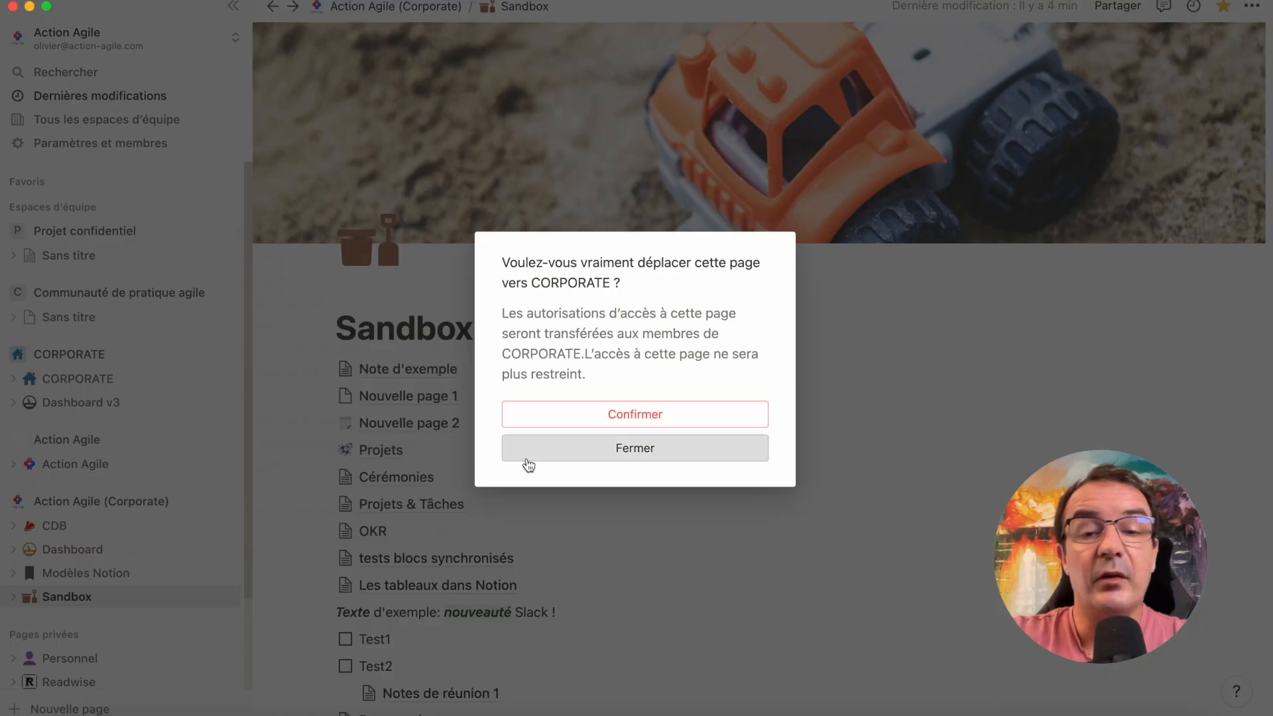
click(579, 424)
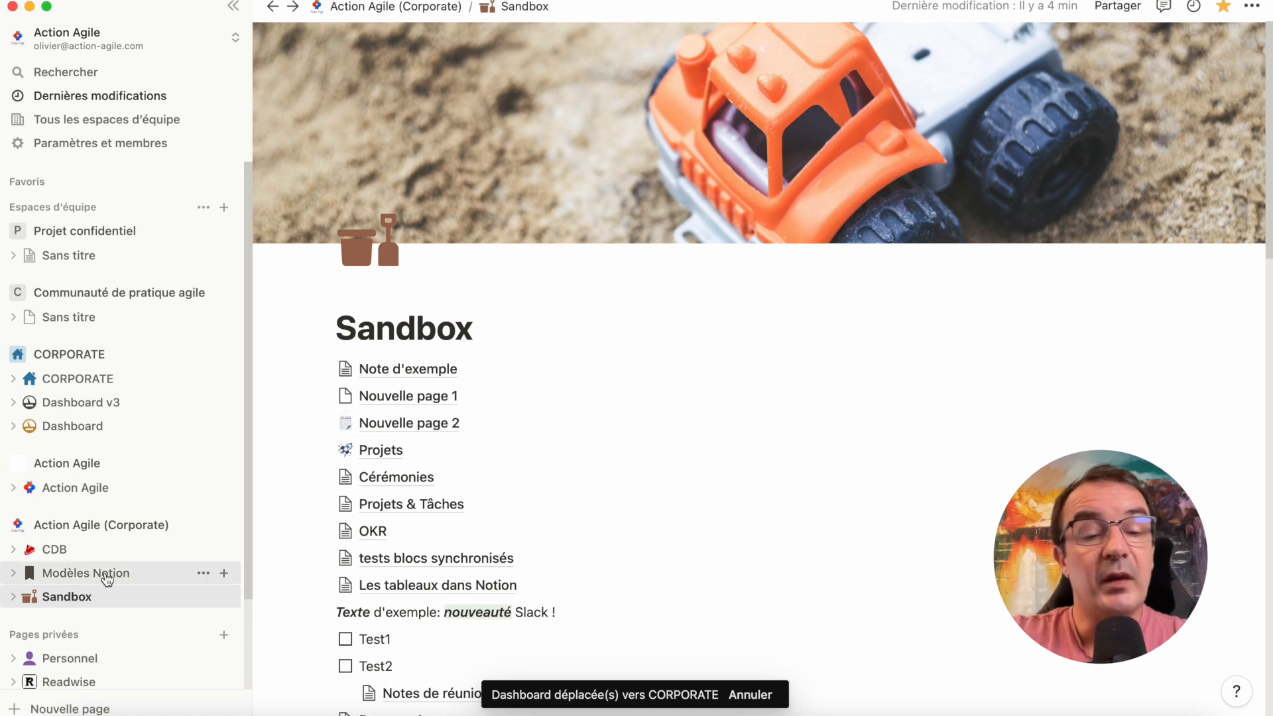
Step: Move the Modèles Notion page from Action Agile (Corporate) to the Action Agile team space and confirm the move
click(204, 573)
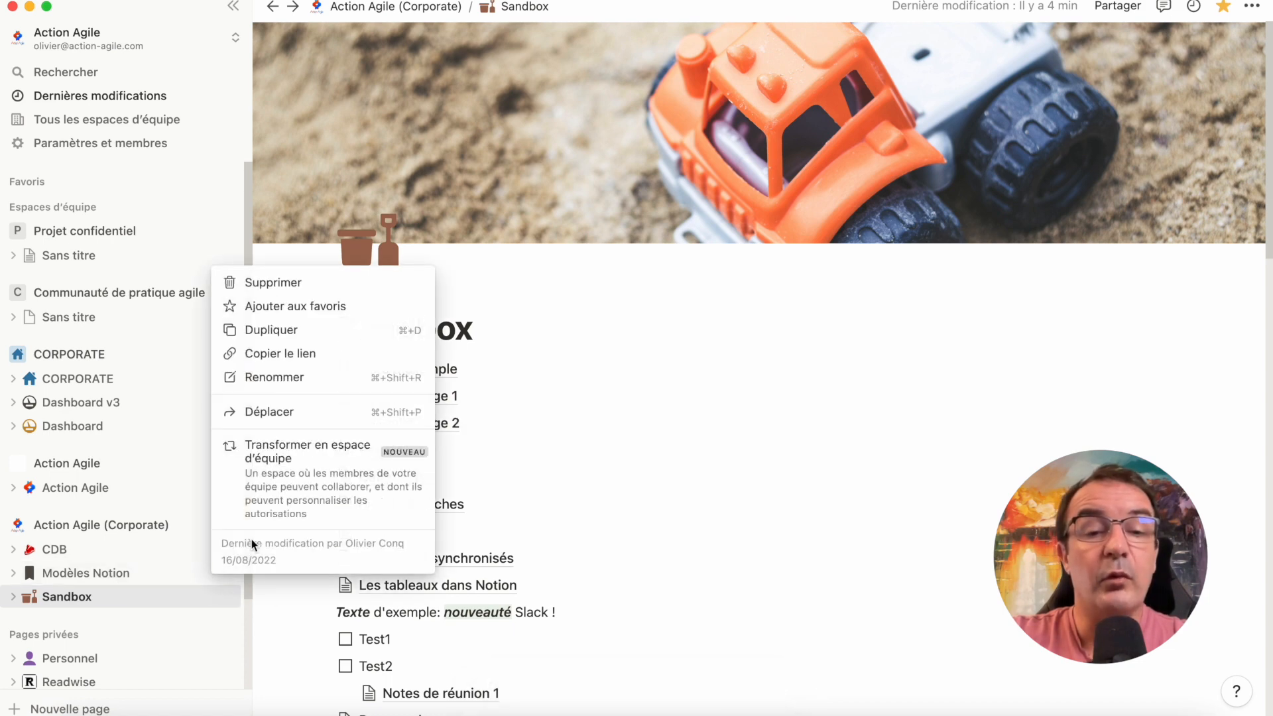
click(324, 412)
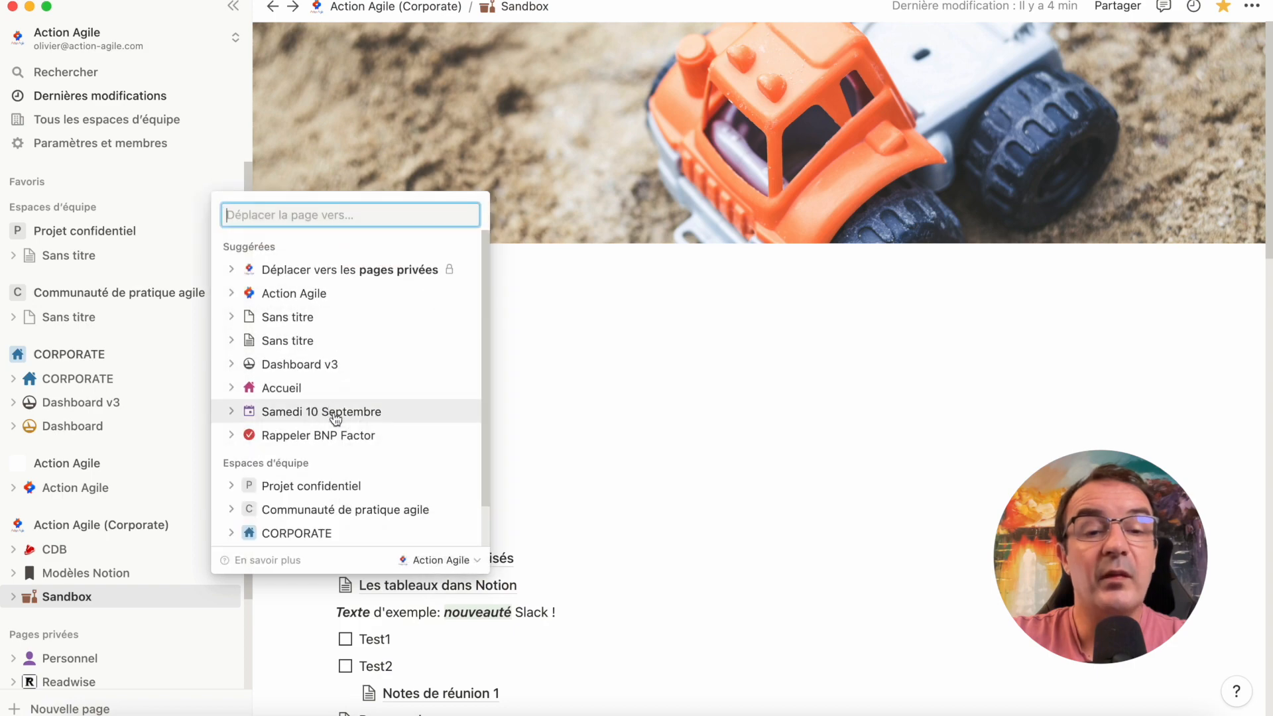
scroll(345, 450, down, 2)
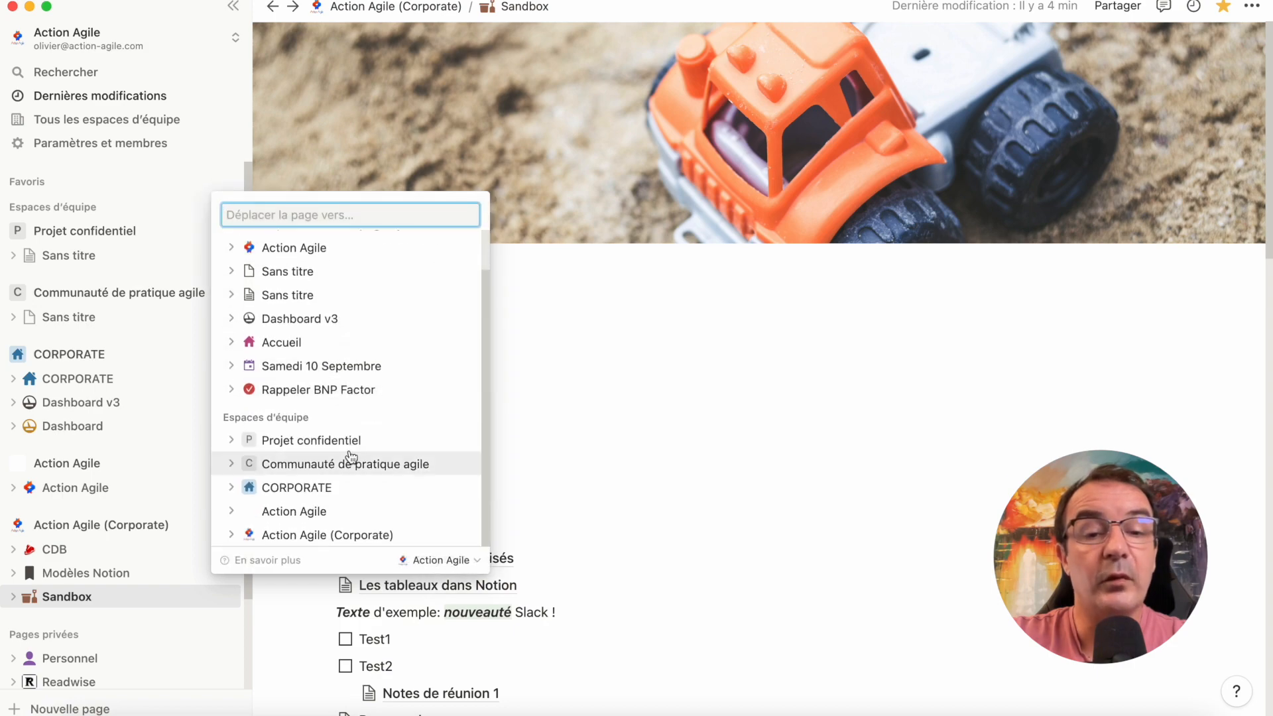
click(328, 511)
click(606, 404)
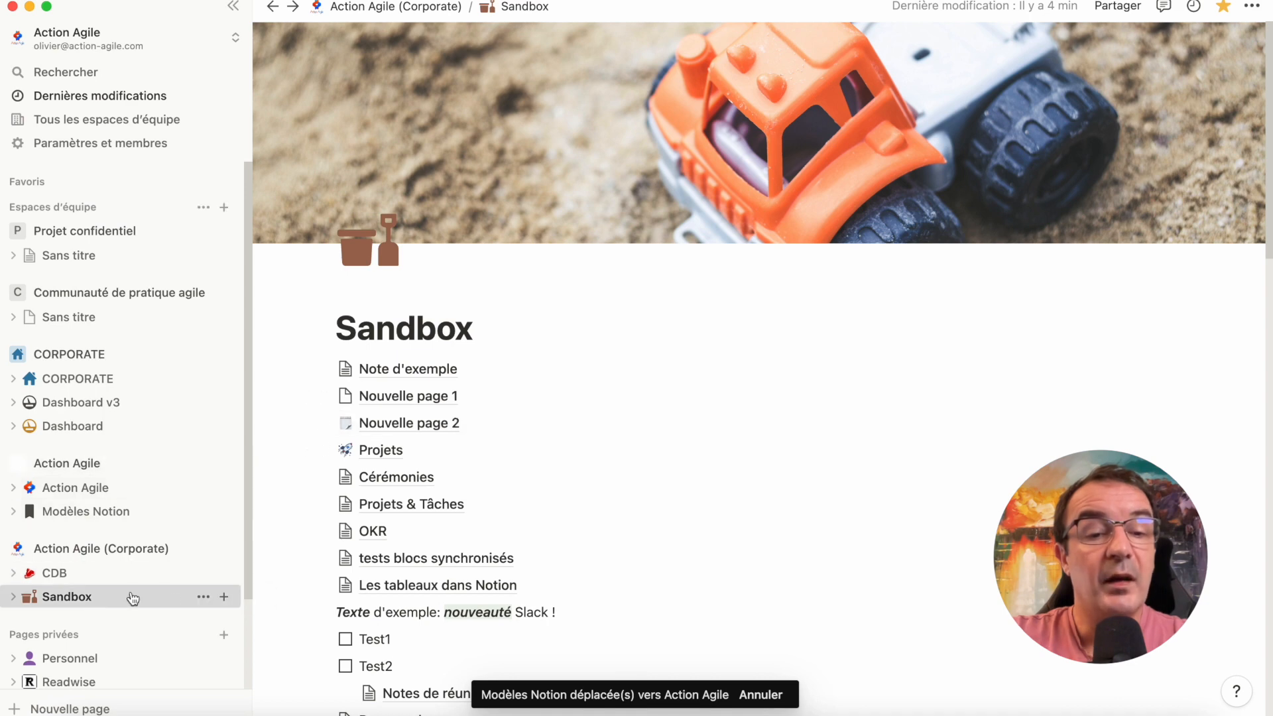
Step: Move the Sandbox page from Action Agile (Corporate) to the Action Agile team space
click(203, 600)
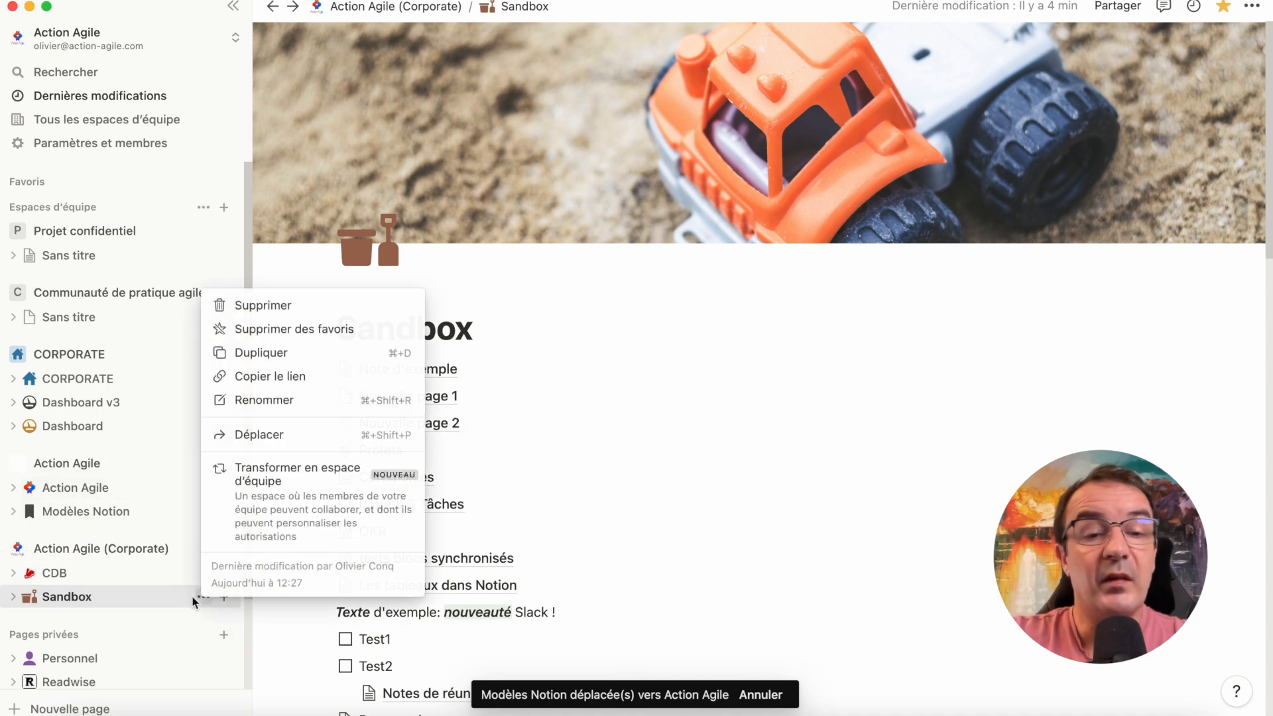
click(298, 439)
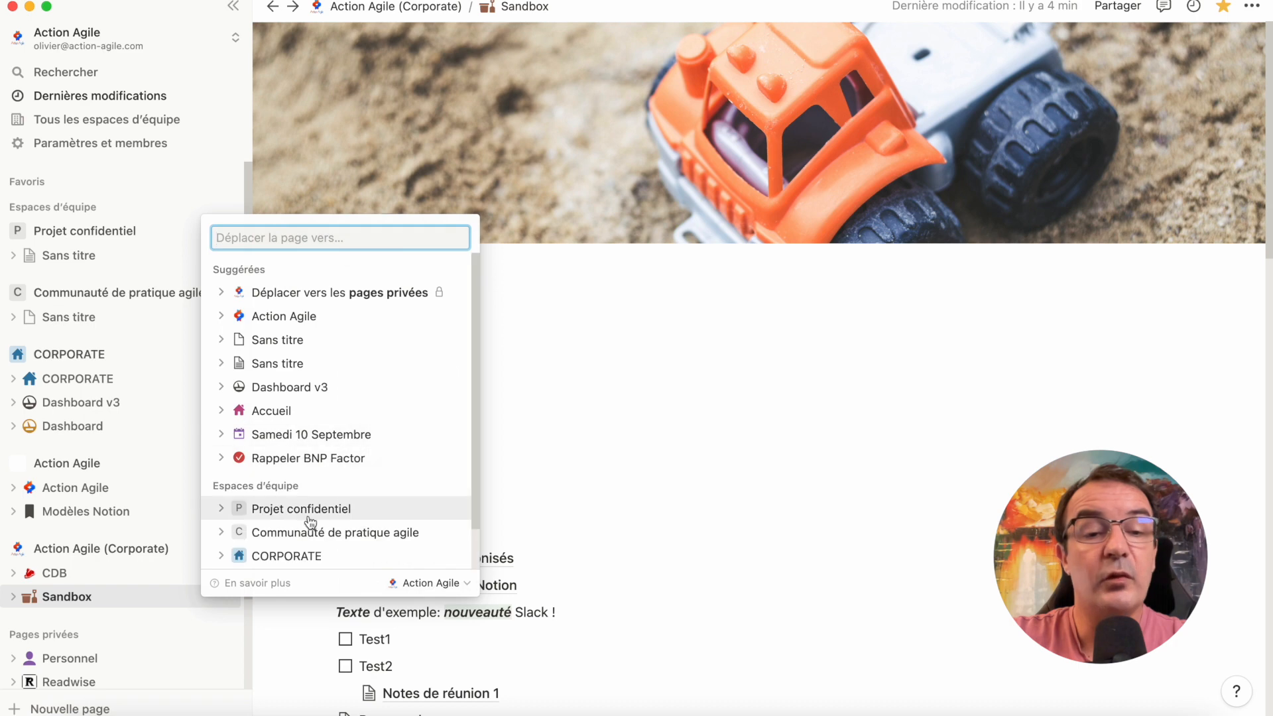
scroll(312, 520, down, 2)
click(296, 534)
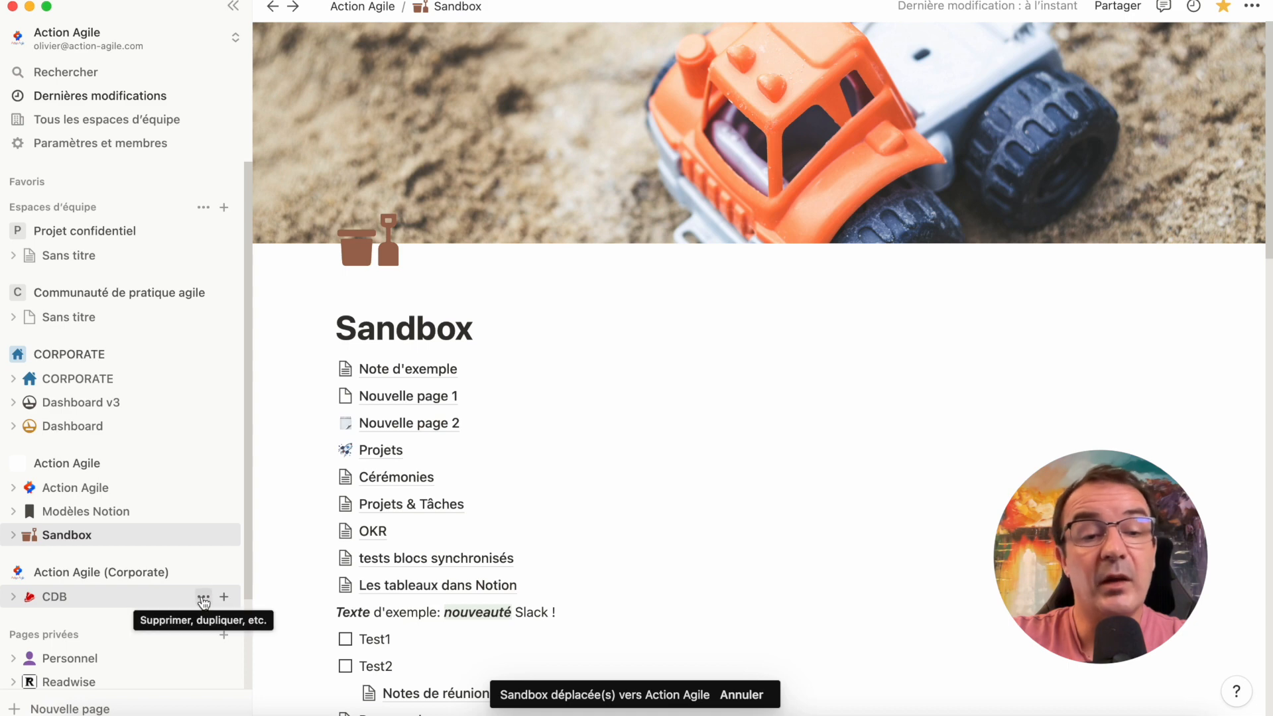
Step: Turn the CDB page into its own team space, review its permissions and close the settings
click(204, 599)
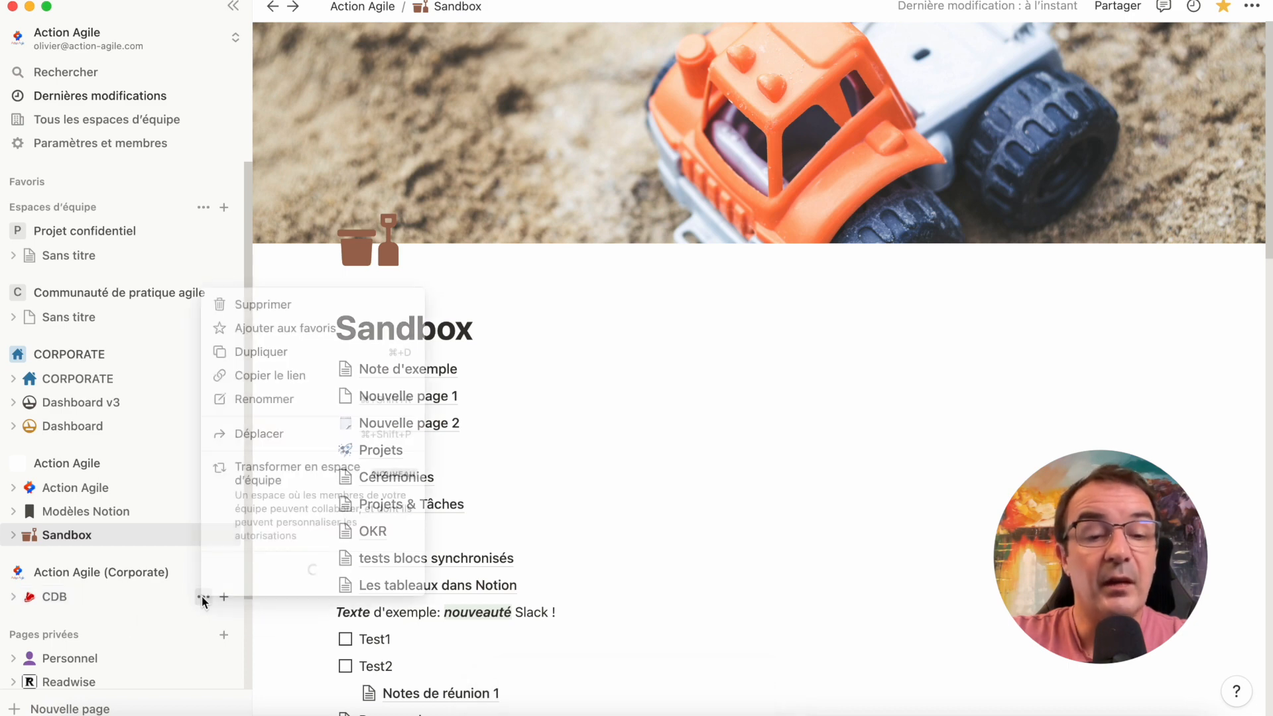
click(284, 481)
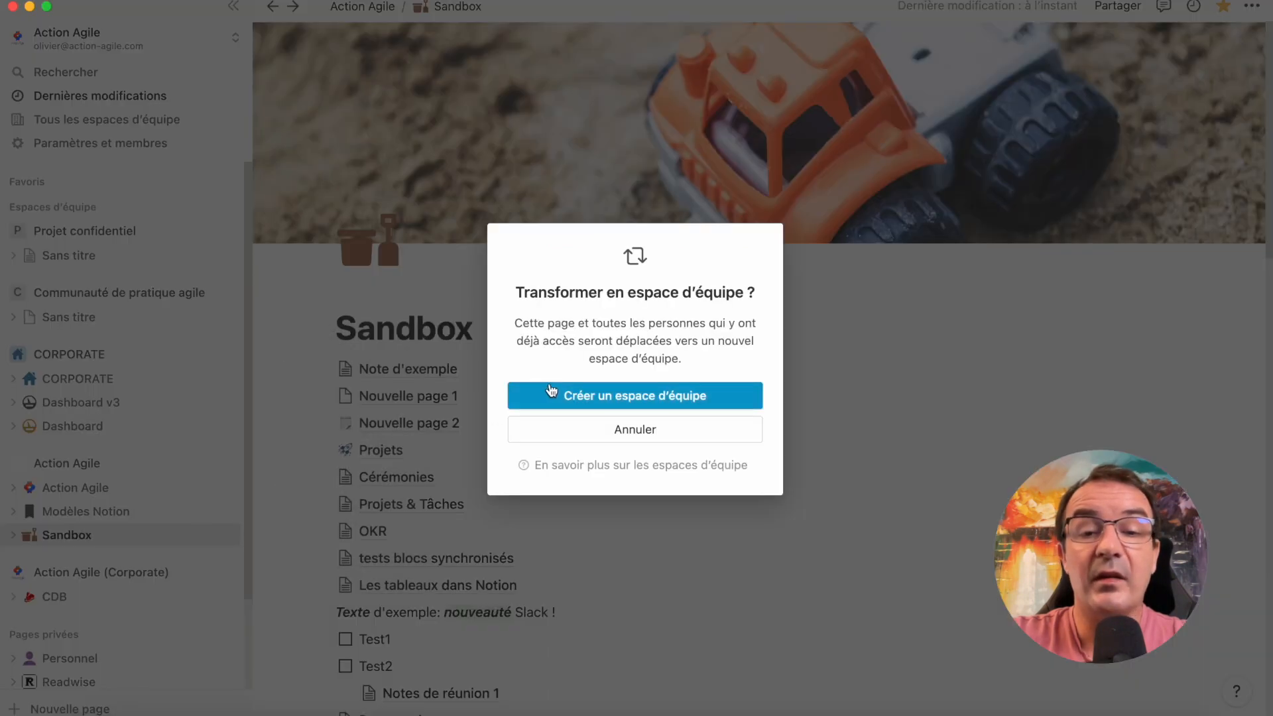
click(550, 395)
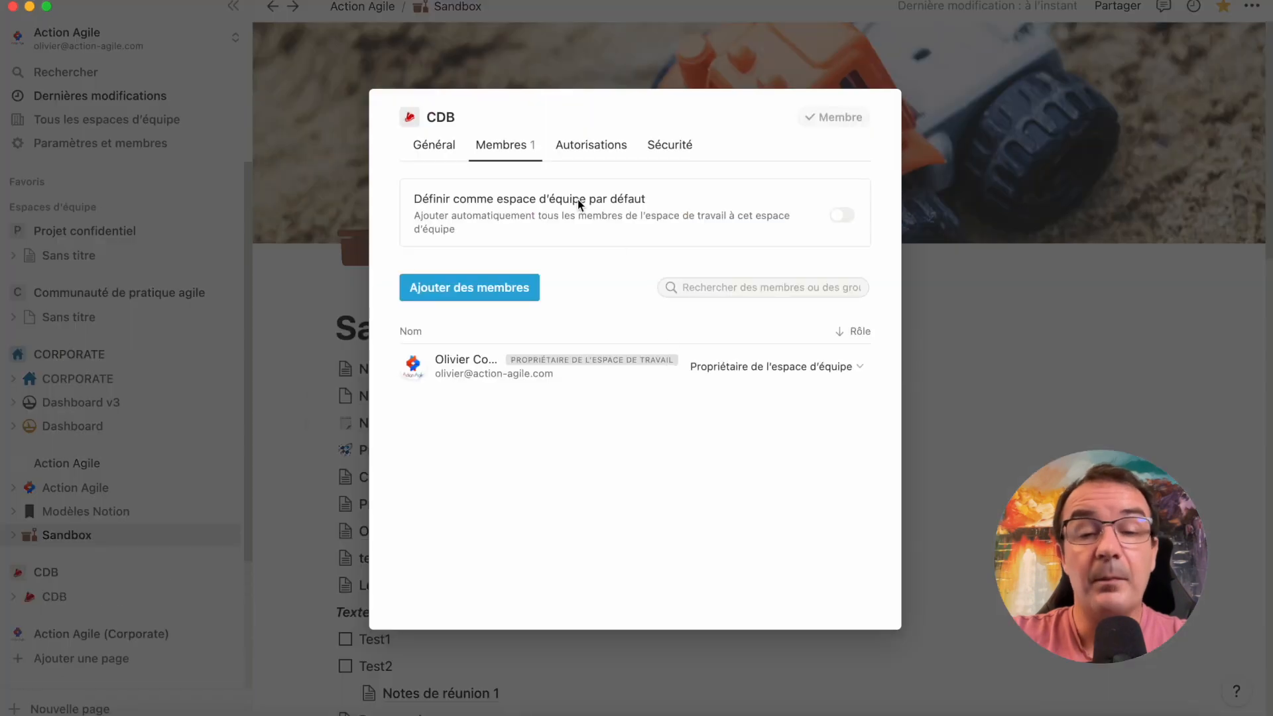
click(582, 151)
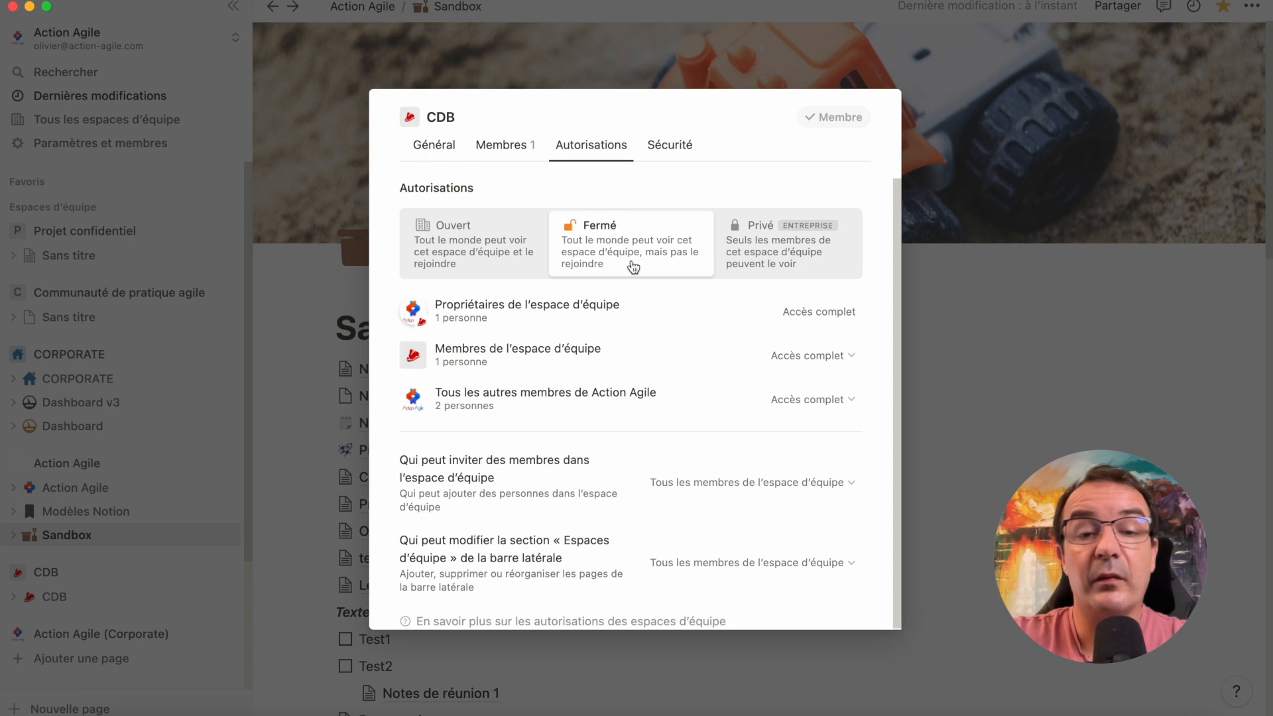
click(607, 59)
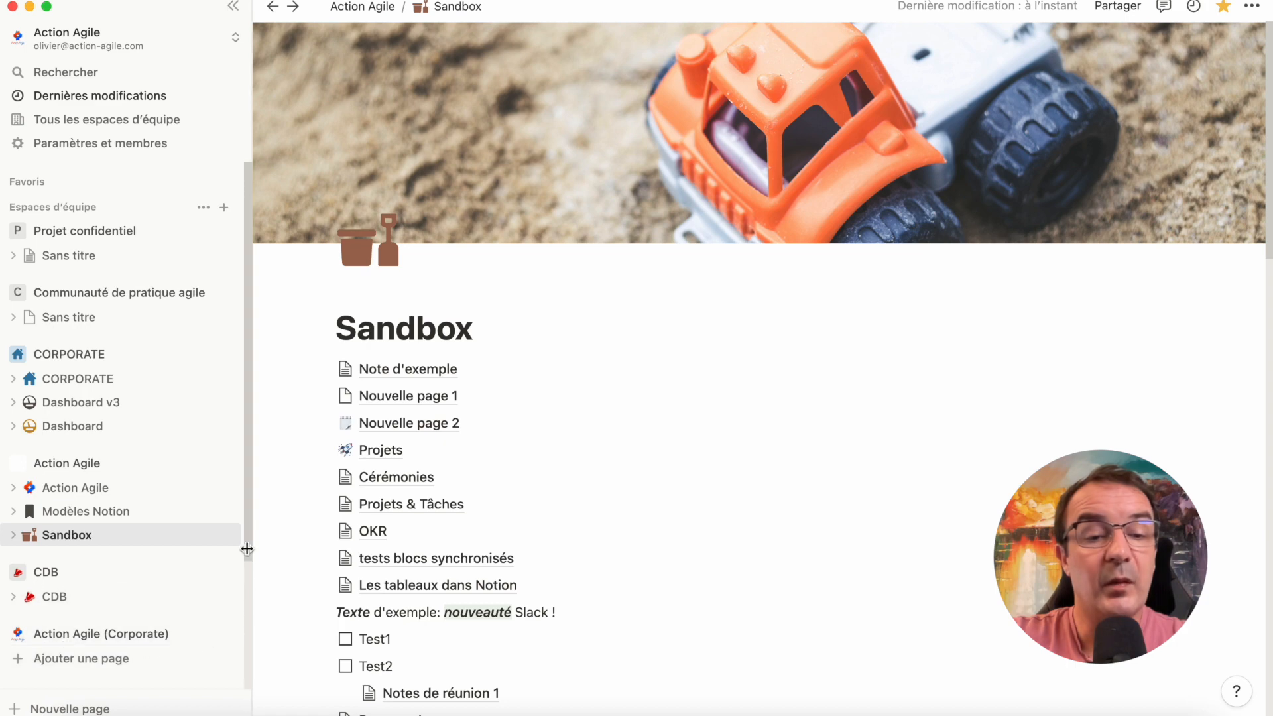
Step: Archive the Action Agile (Corporate) team space, confirming with its name "Action Agile (Corporate)"
drag(248, 548, 241, 634)
scroll(178, 636, down, 2)
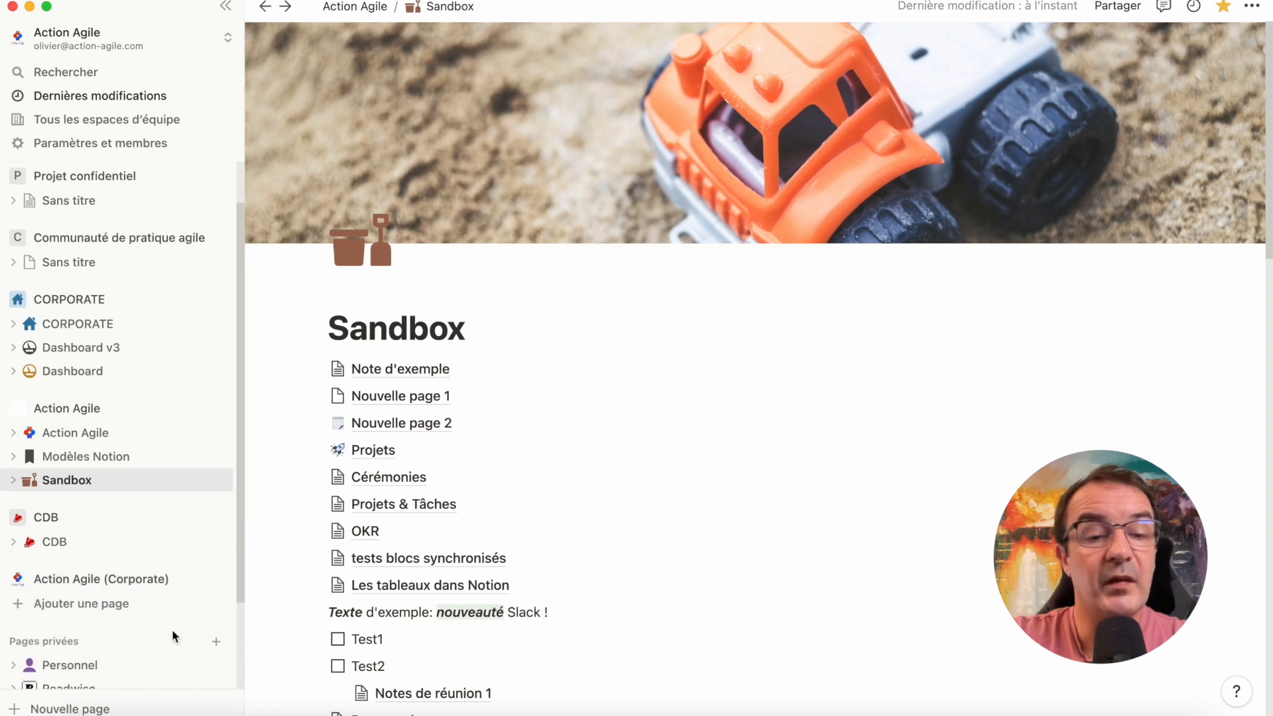
click(195, 576)
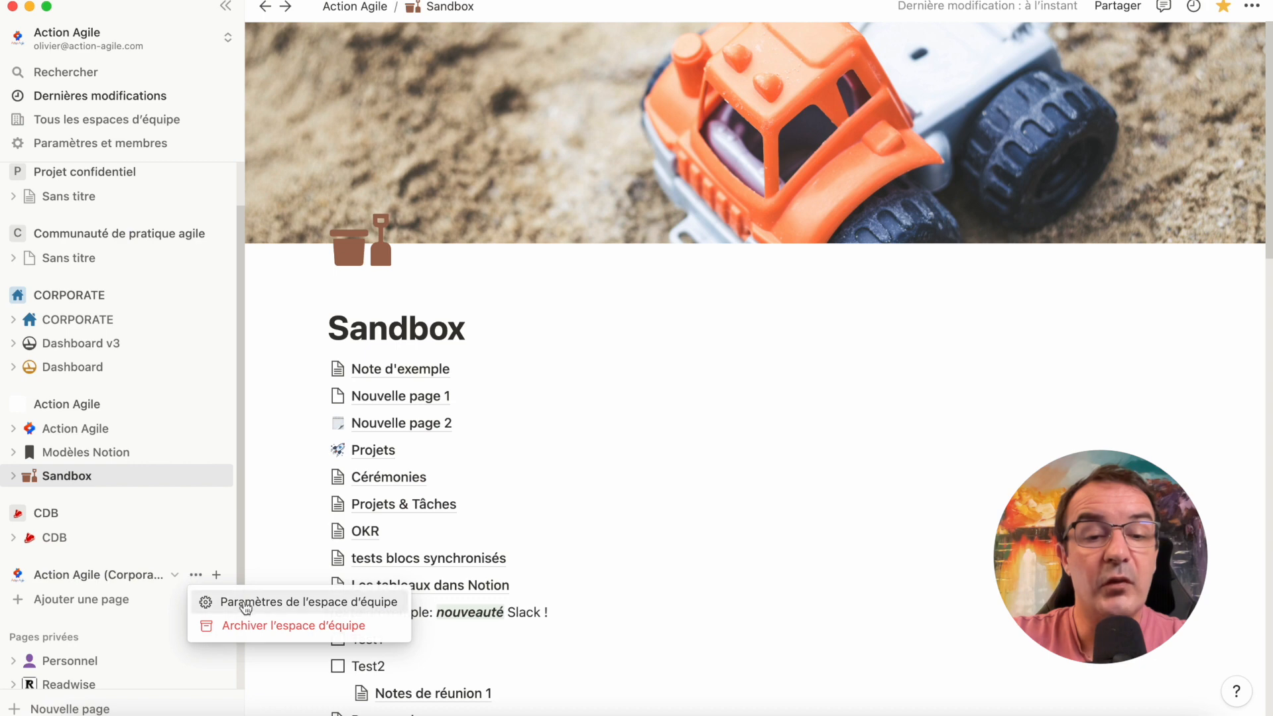
click(249, 634)
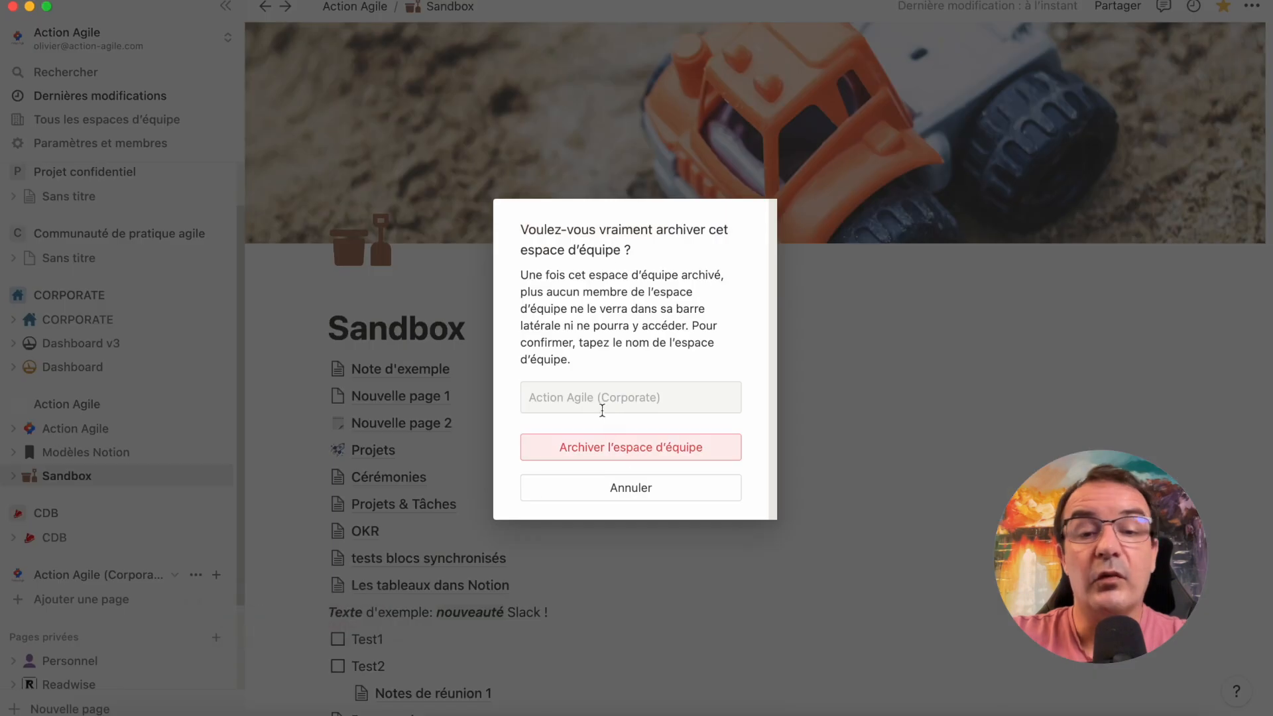
click(699, 399)
text(Action Agile (Corporate)
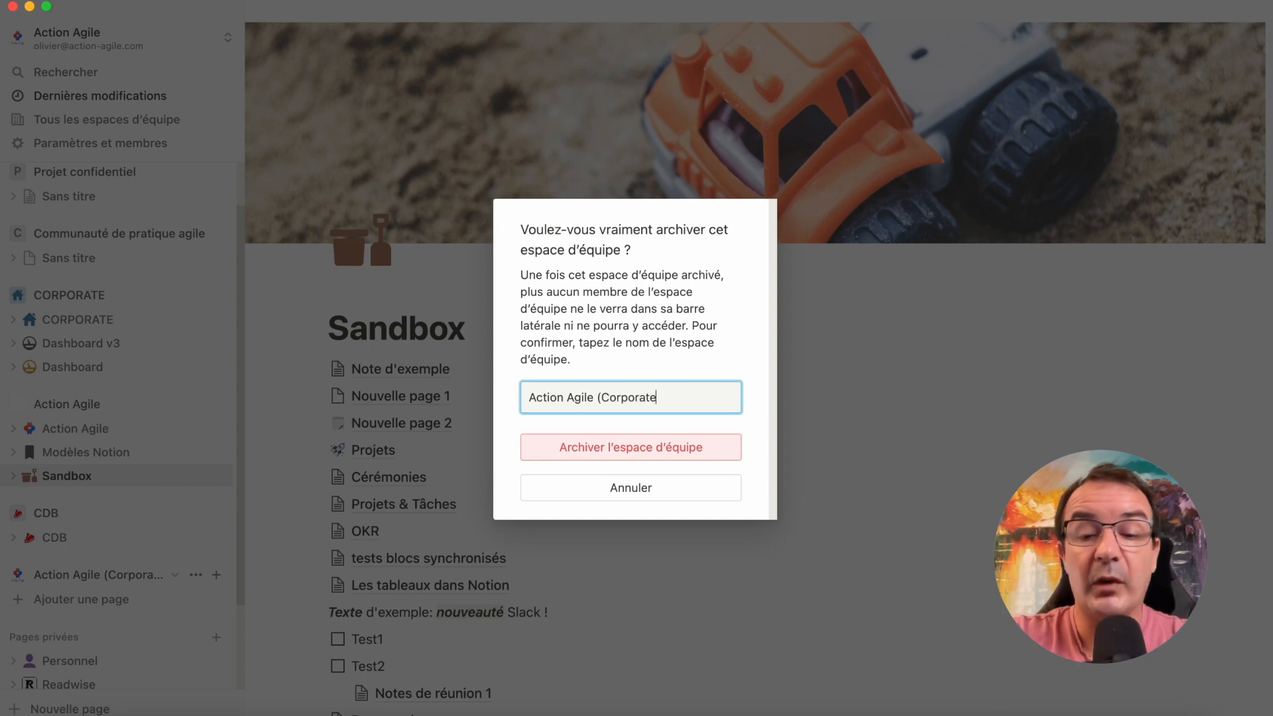
text())
click(683, 447)
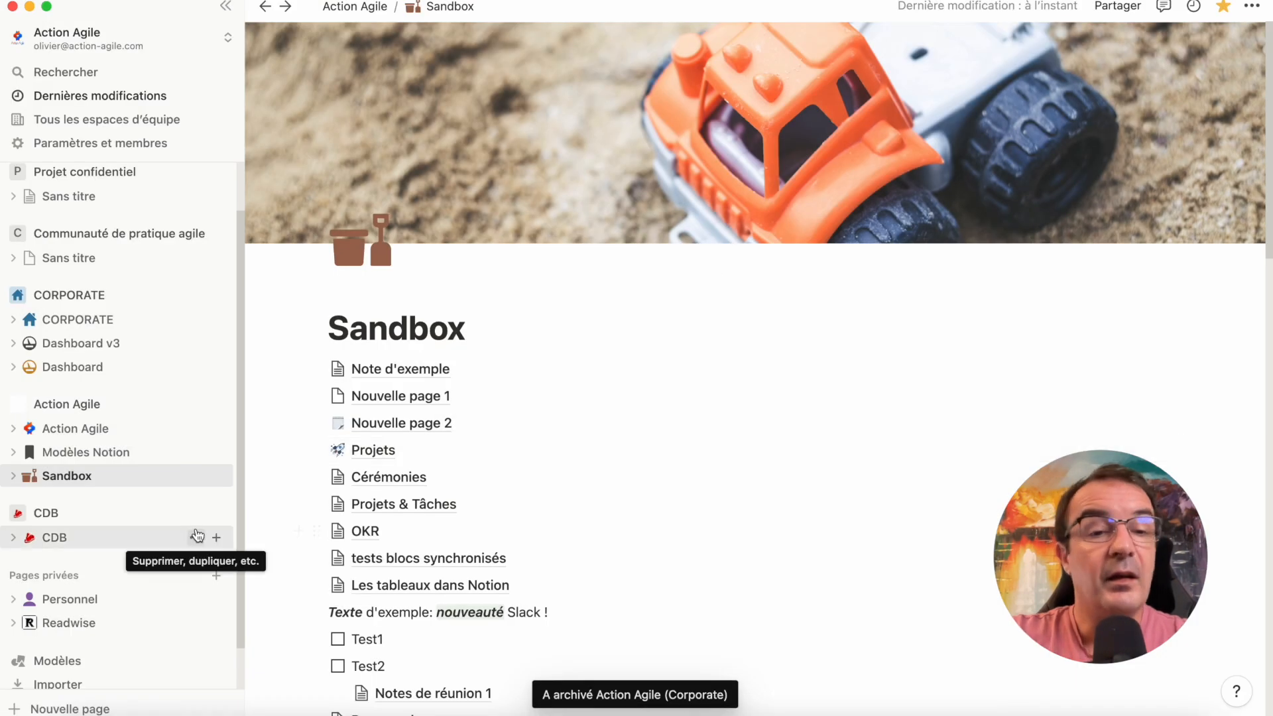
scroll(176, 469, up, 2)
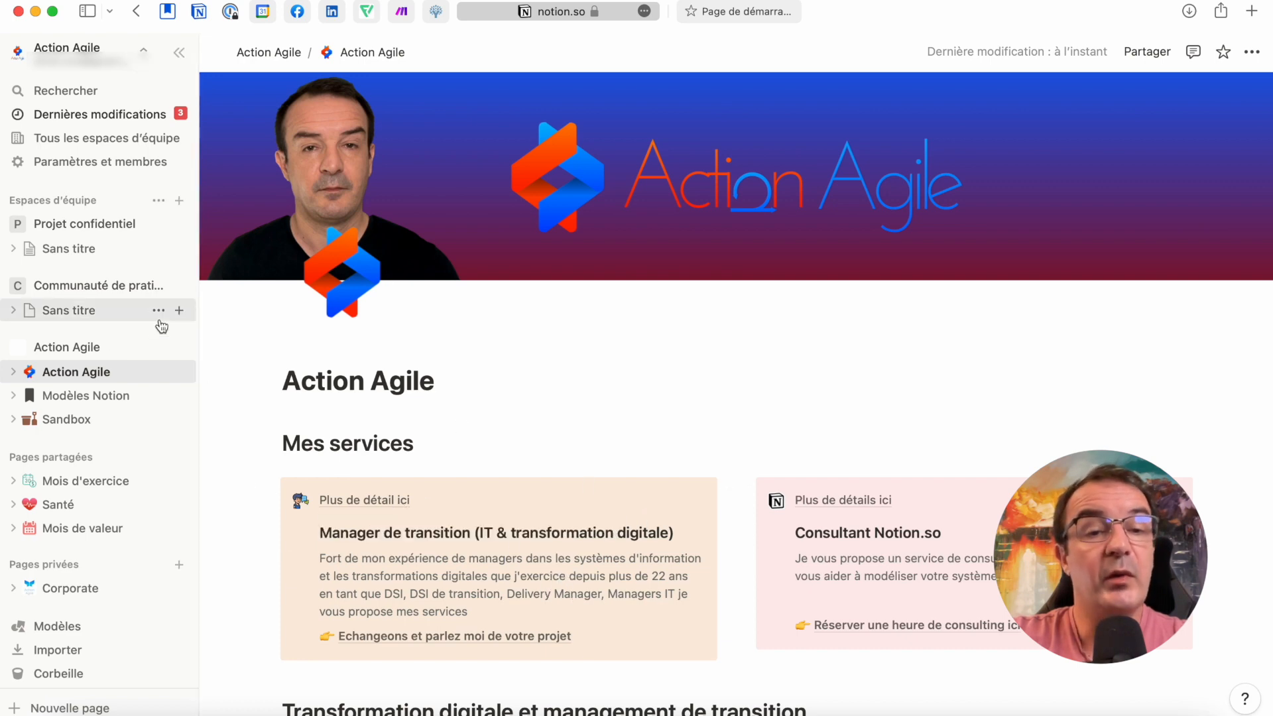
Step: In the other member's browser session, title the untitled page of Communauté de pratique agile "cccc" and add the body text "cccc"
click(86, 287)
click(78, 304)
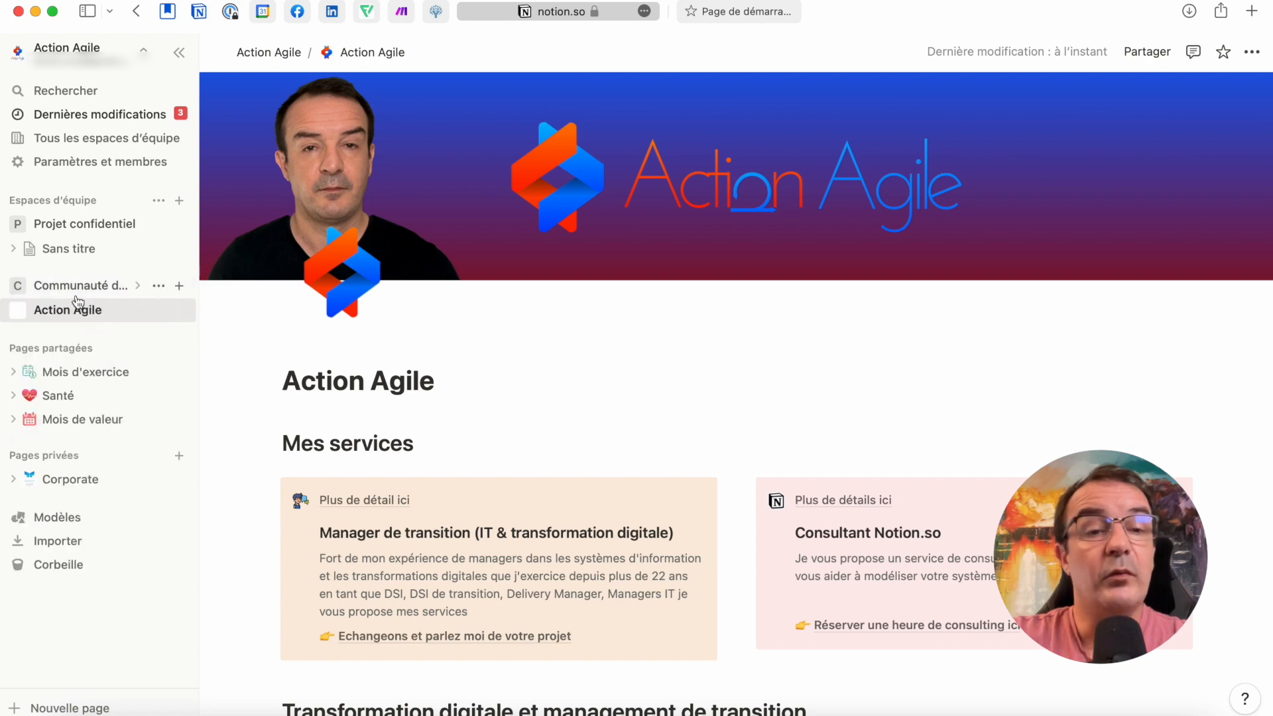
click(86, 286)
click(69, 309)
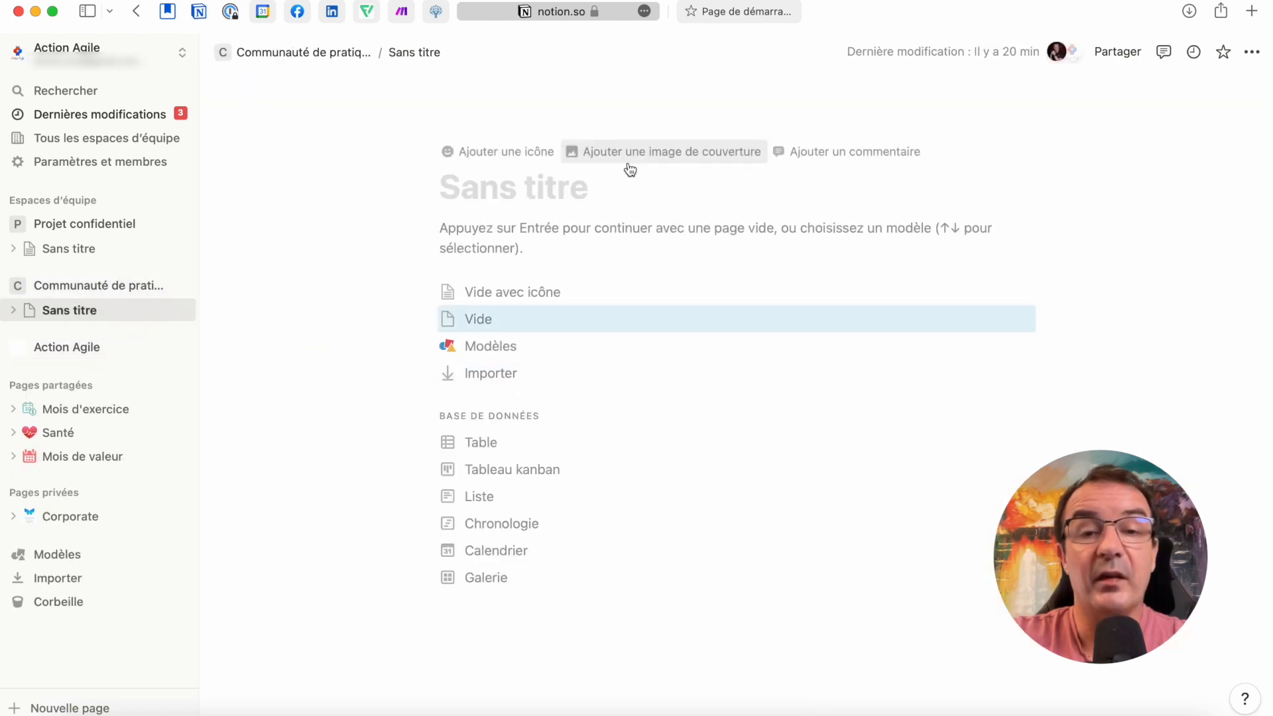
text(cccc)
key(Return)
text(cccc)
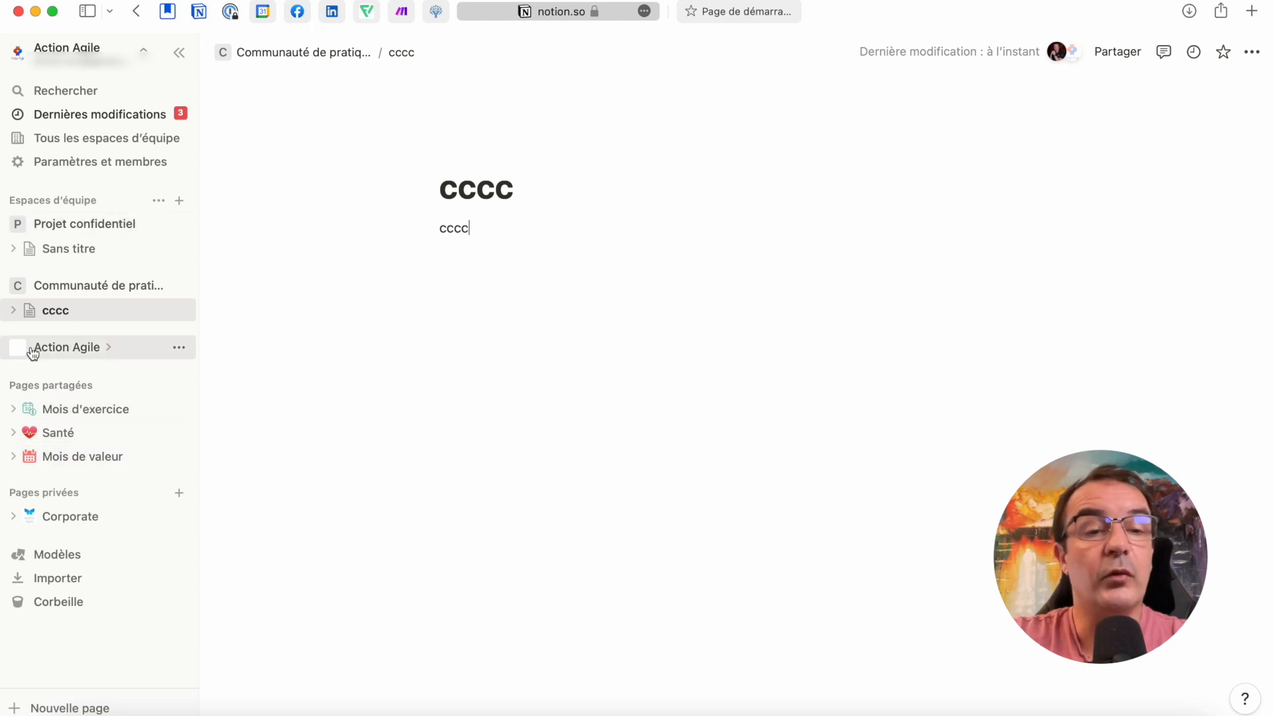
Step: Return to the workspace owner's window and check in the workspace member settings which team spaces the second member belongs to
key(ctrl+Left)
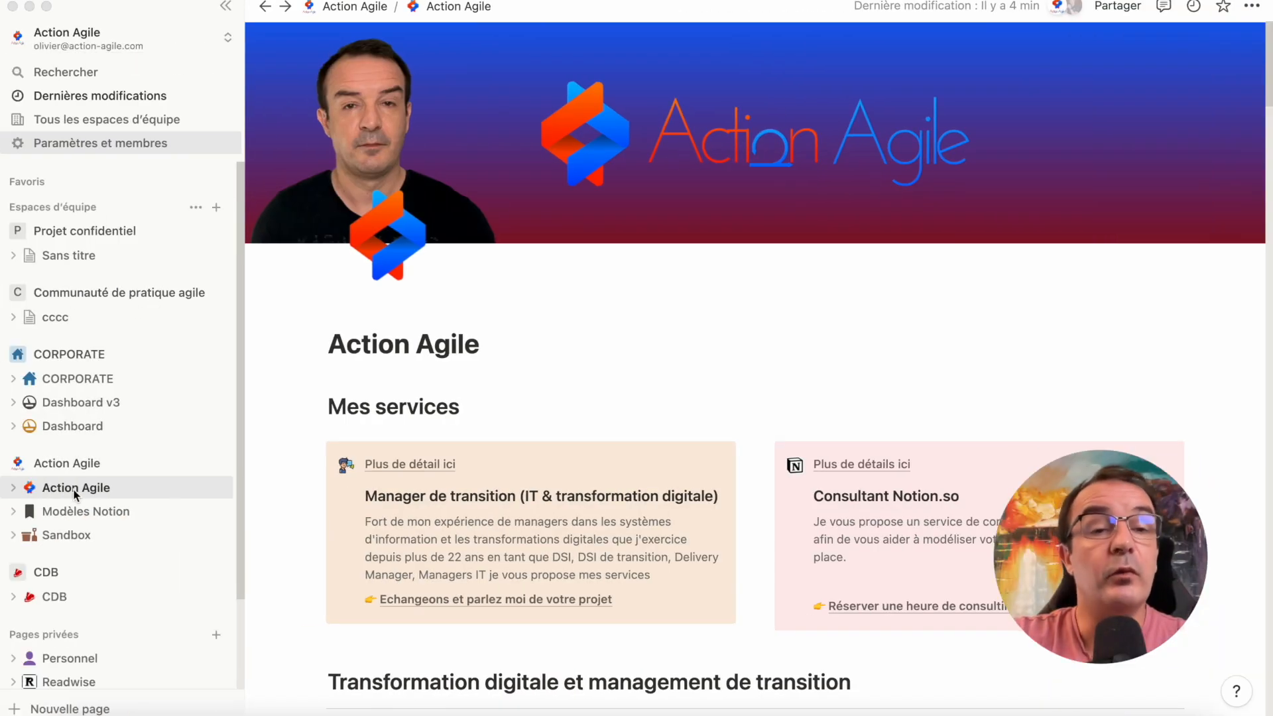
click(93, 142)
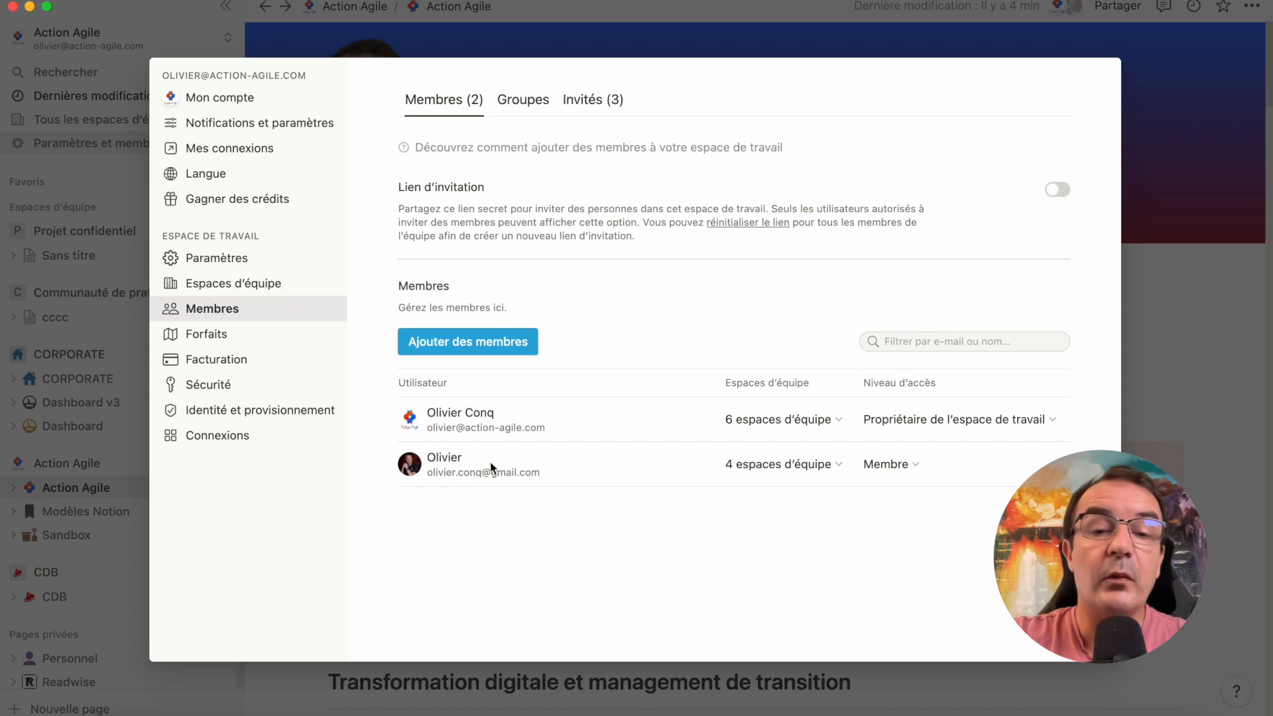
click(824, 469)
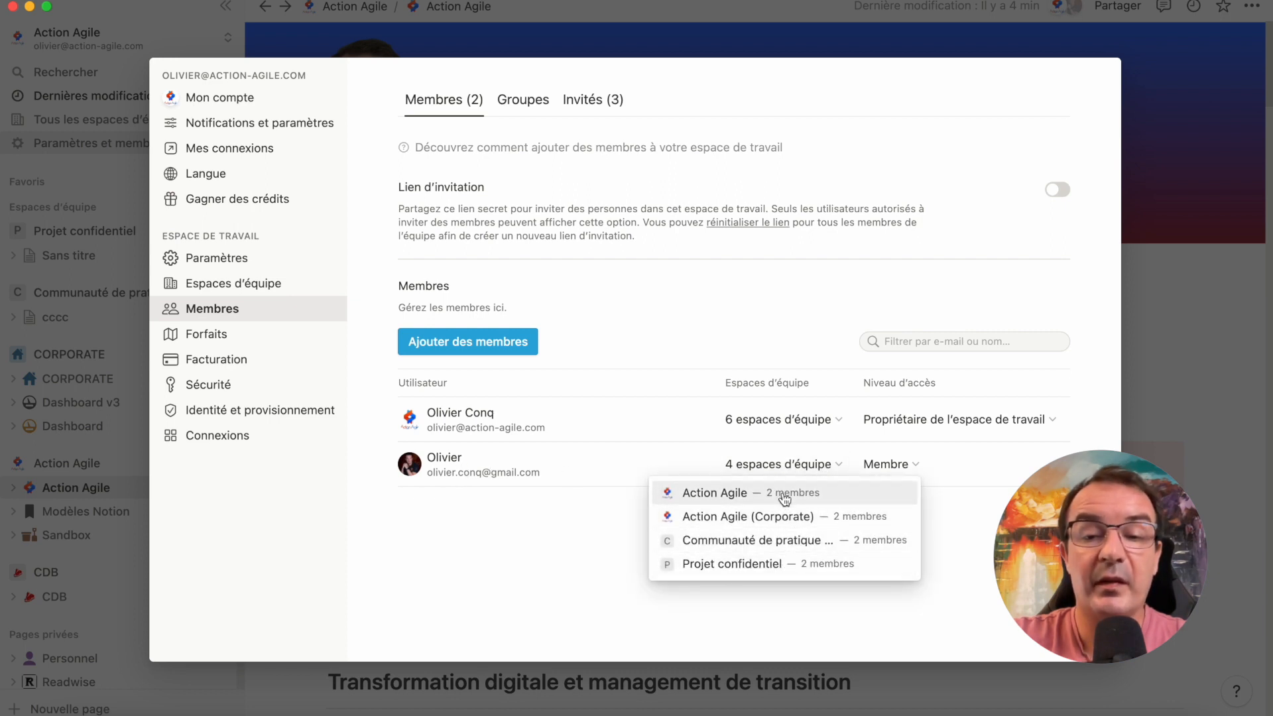